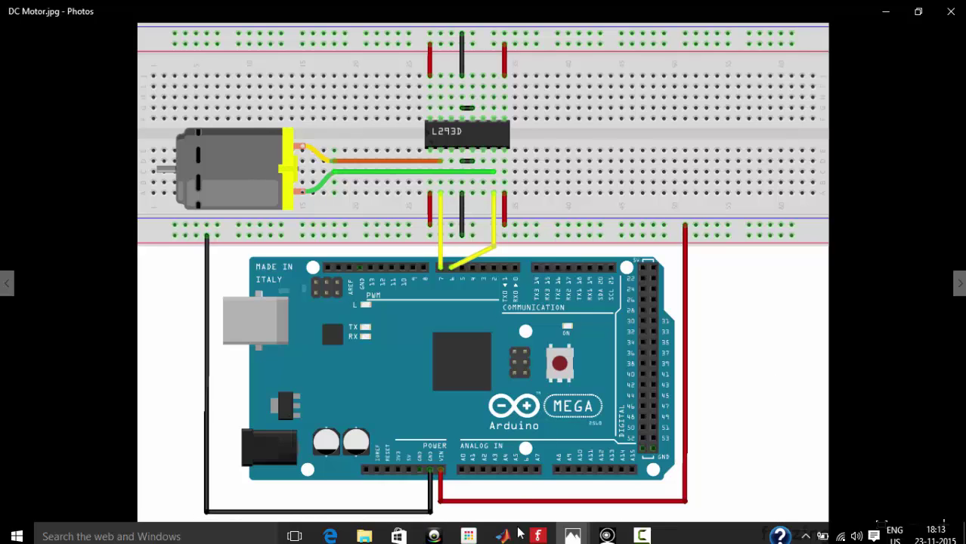
Cycle through the Photos windows, ending on the L293D motor direction truth table screenshot
mouse_move(579, 531)
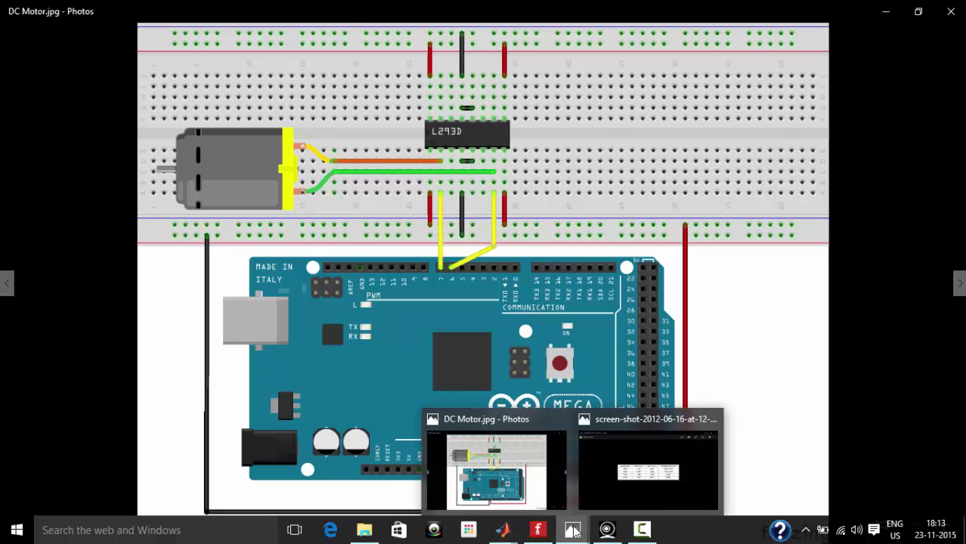
left_click(627, 463)
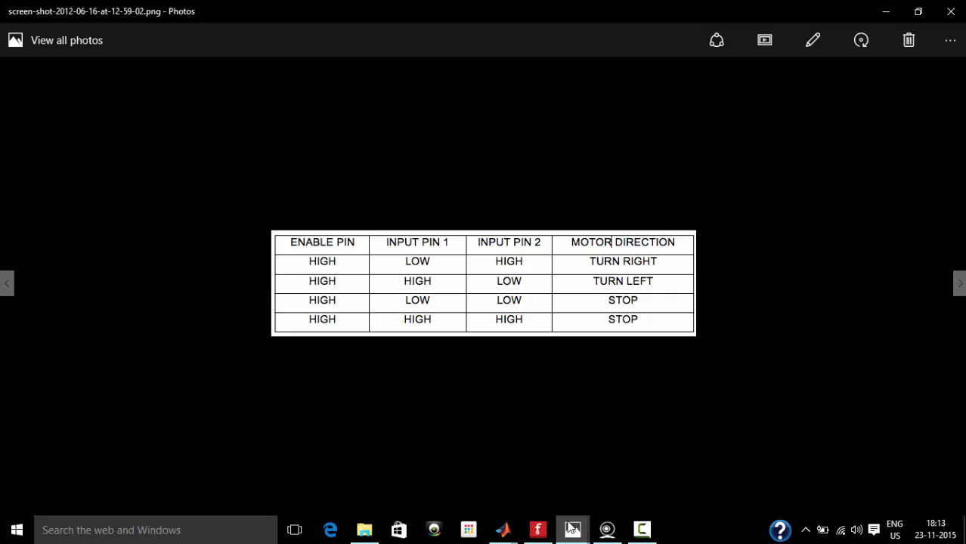
mouse_move(541, 527)
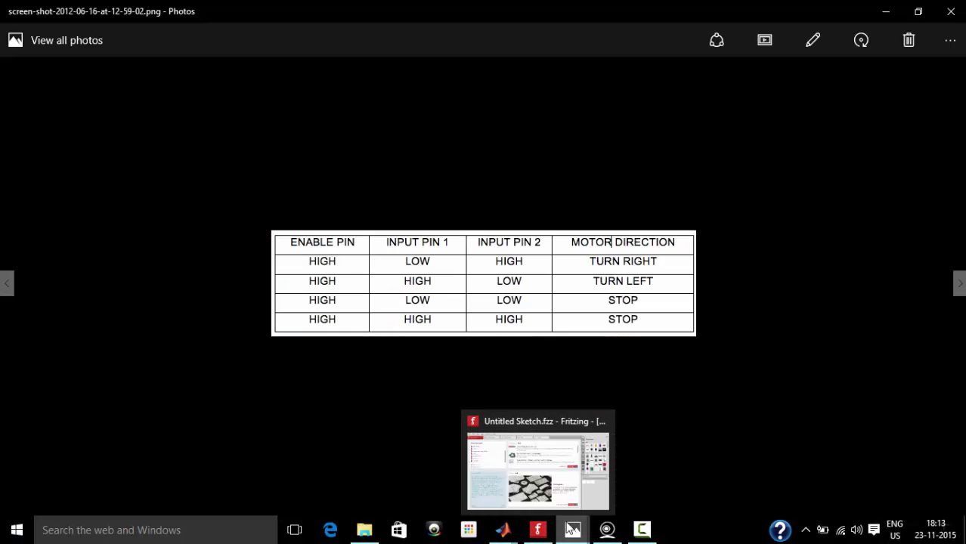
mouse_move(571, 530)
left_click(528, 476)
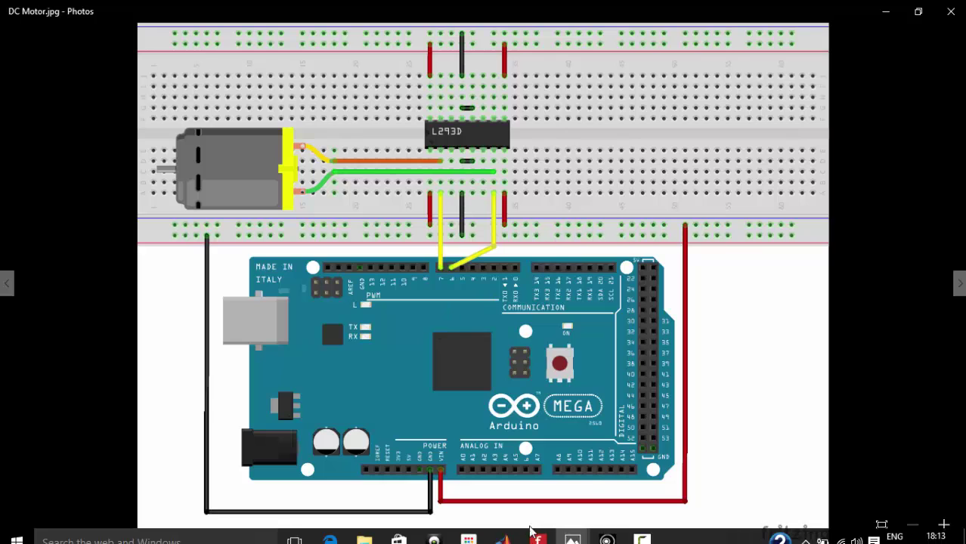
mouse_move(572, 530)
left_click(619, 474)
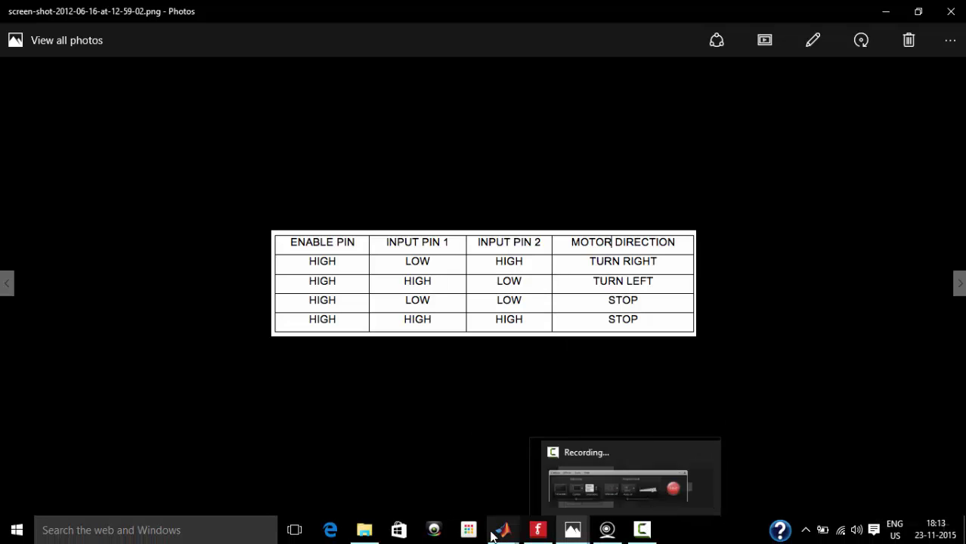
Start a blank Simulink model and add two Arduino Common Digital Output blocks
mouse_move(499, 532)
left_click(476, 472)
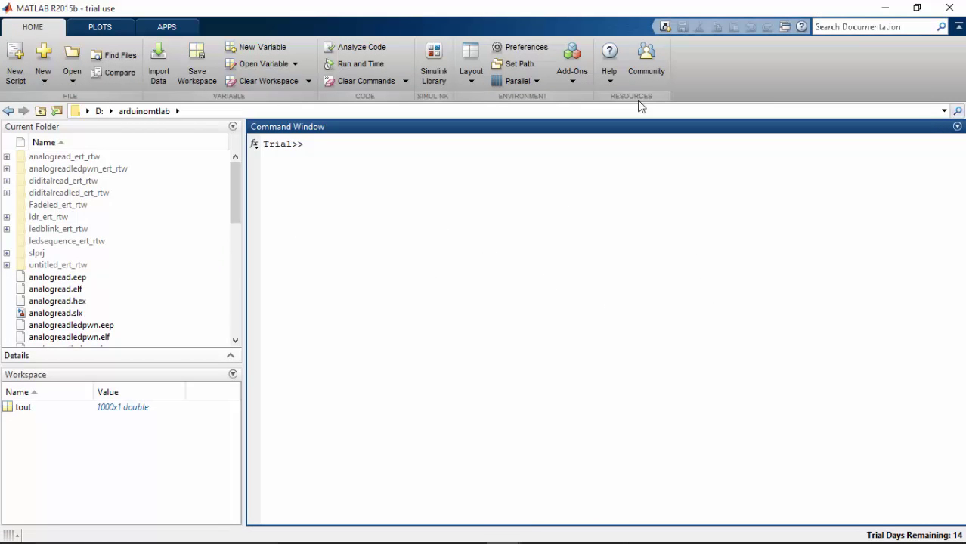
left_click(446, 55)
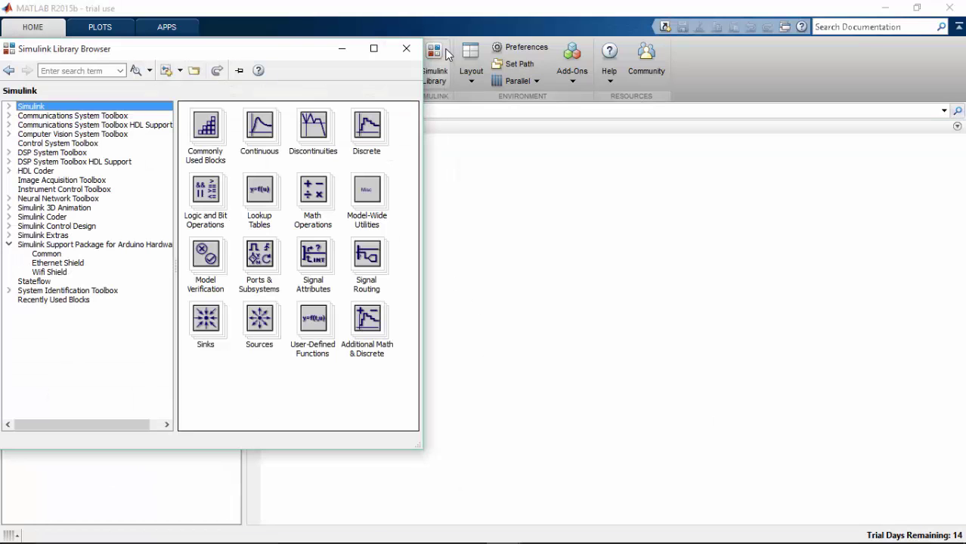
left_click(165, 70)
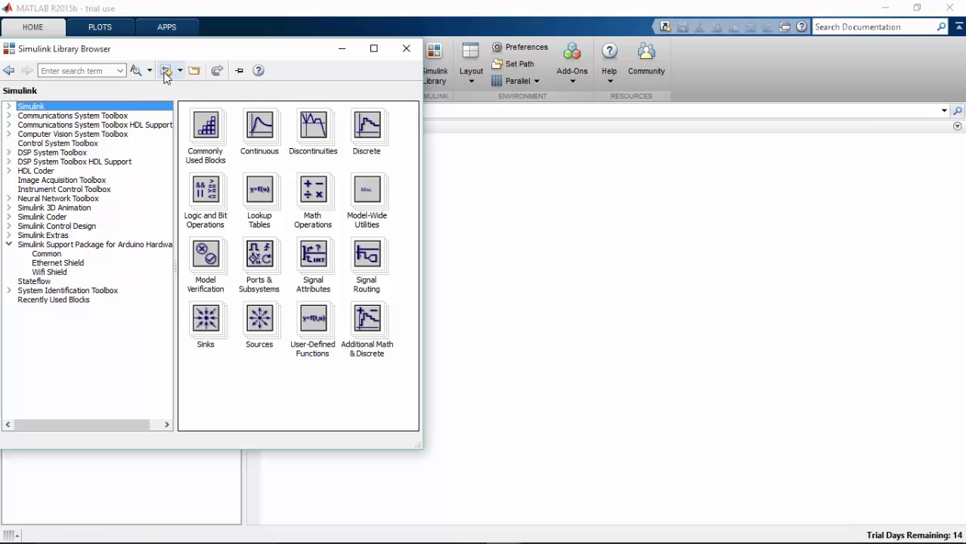
left_click(66, 246)
double_click(219, 117)
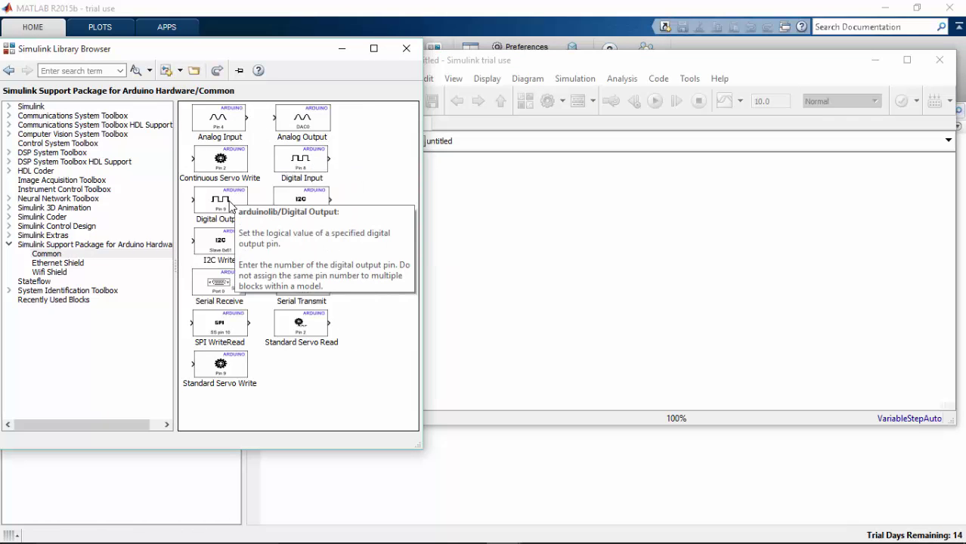
left_click_drag(236, 198, 639, 209)
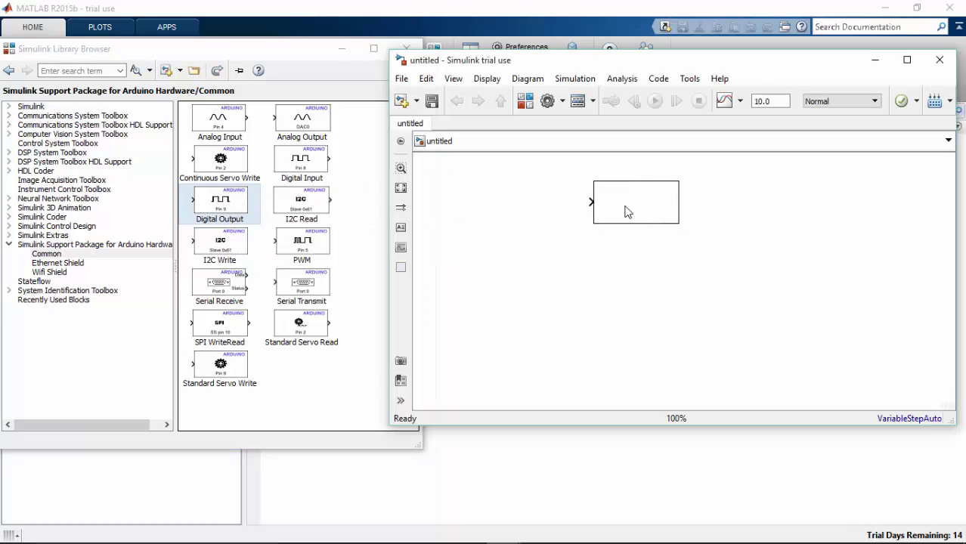
left_click_drag(225, 211, 634, 280)
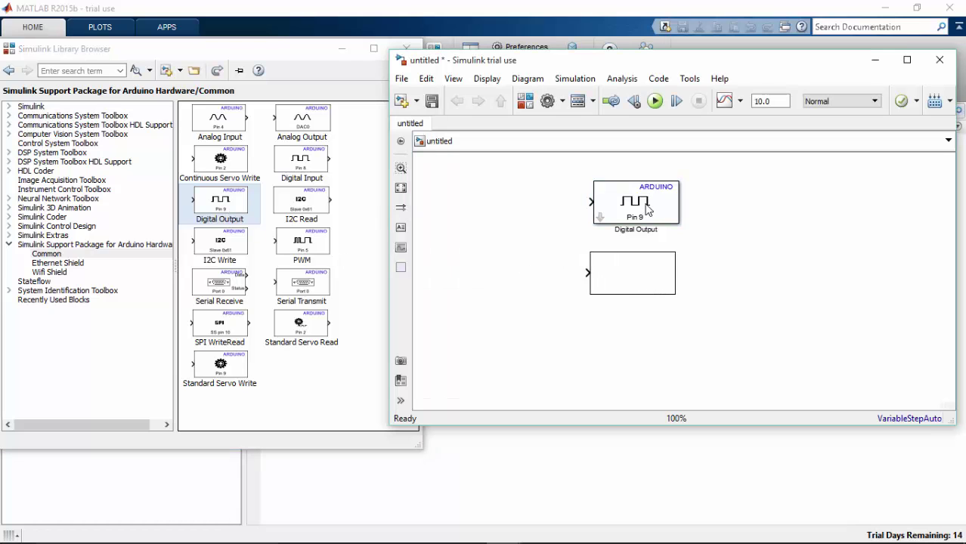
Assign pin 6 to the top Digital Output block and pin 7 to Digital Output1
double_click(641, 224)
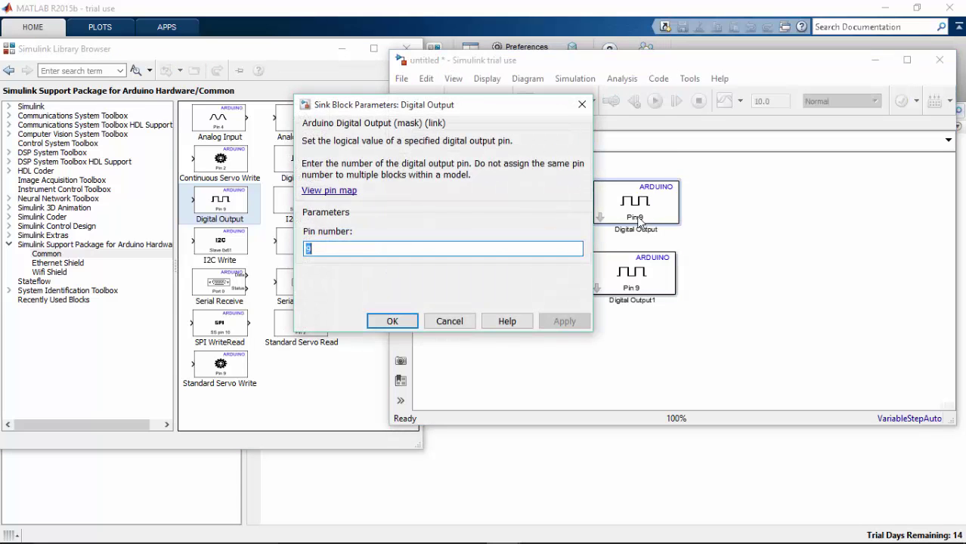
type("6")
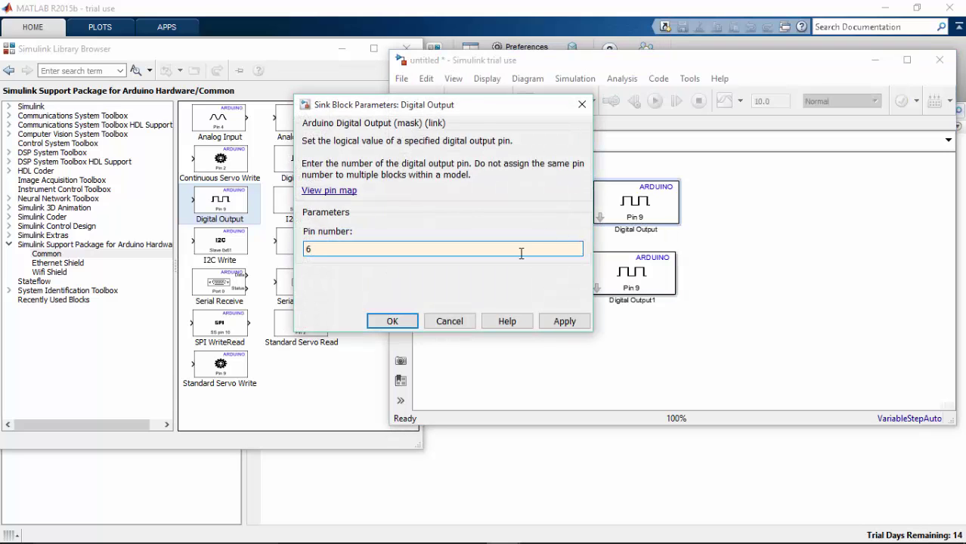
left_click(392, 321)
left_click(642, 292)
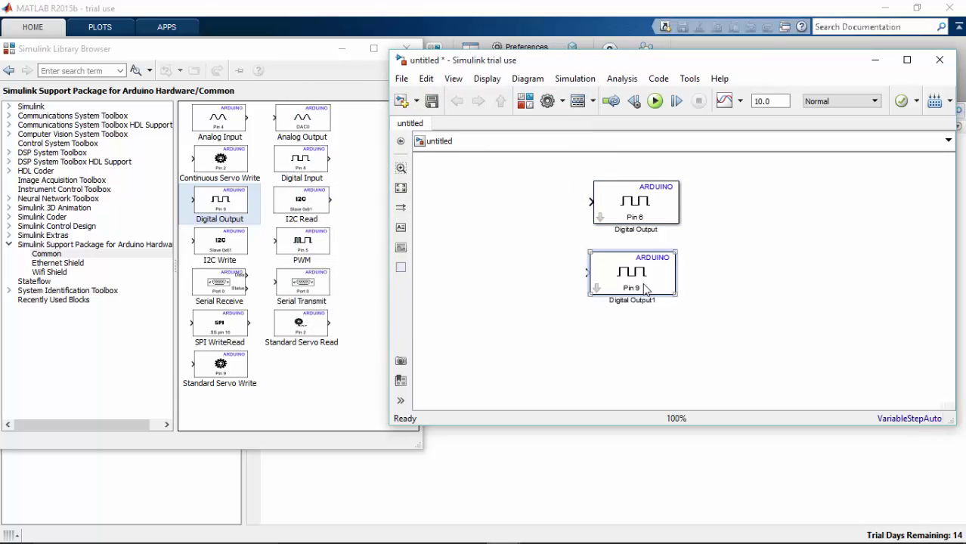
double_click(644, 289)
type("7")
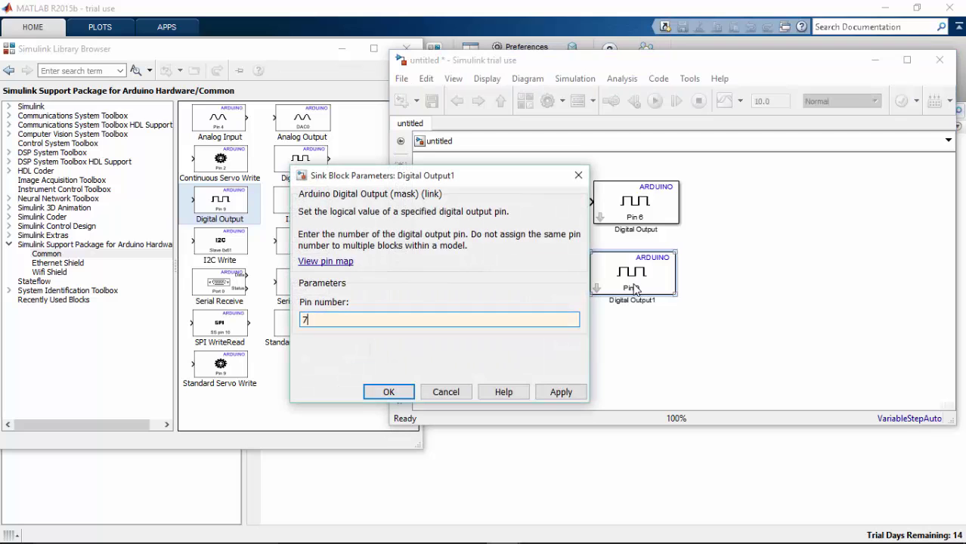
left_click(400, 393)
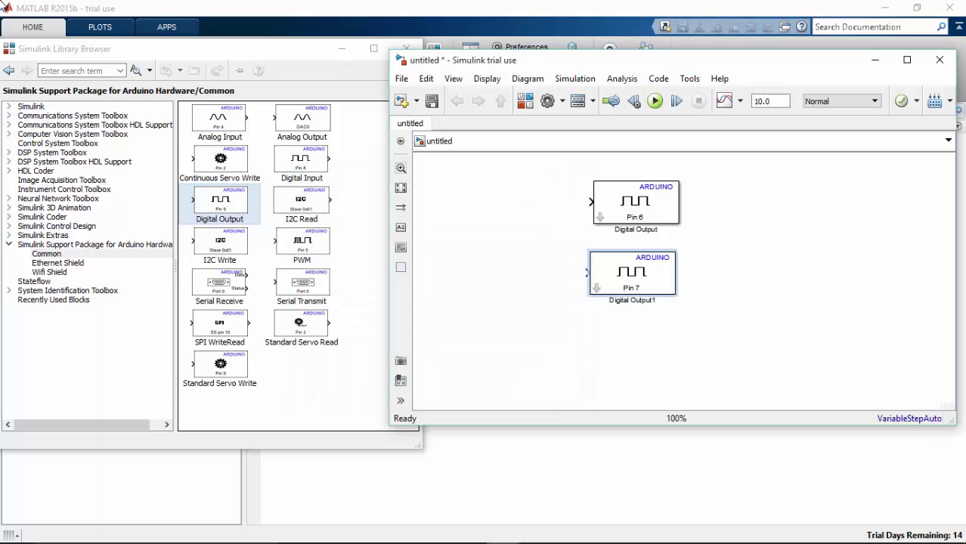
Search the library for 'switch' and place a Manual Switch block beside the output blocks
left_click(94, 73)
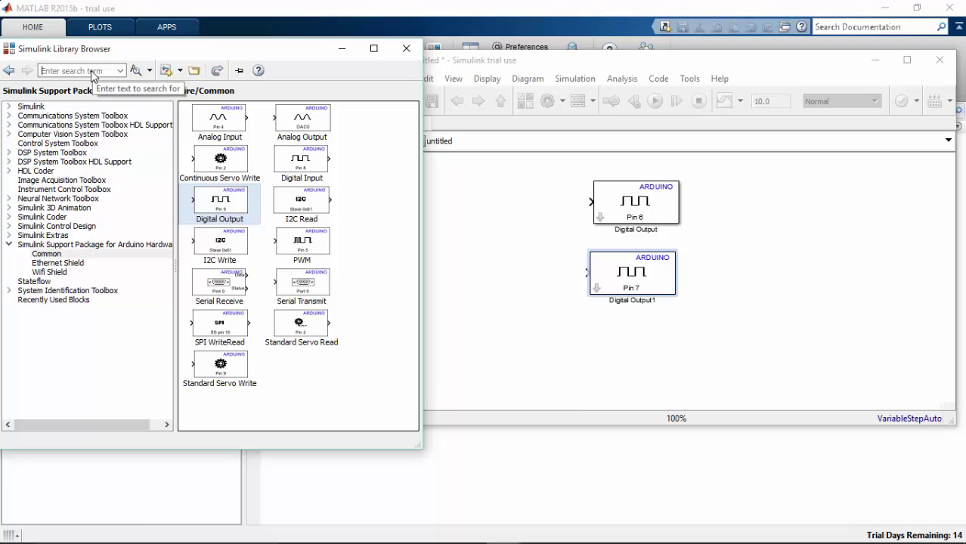
type("s")
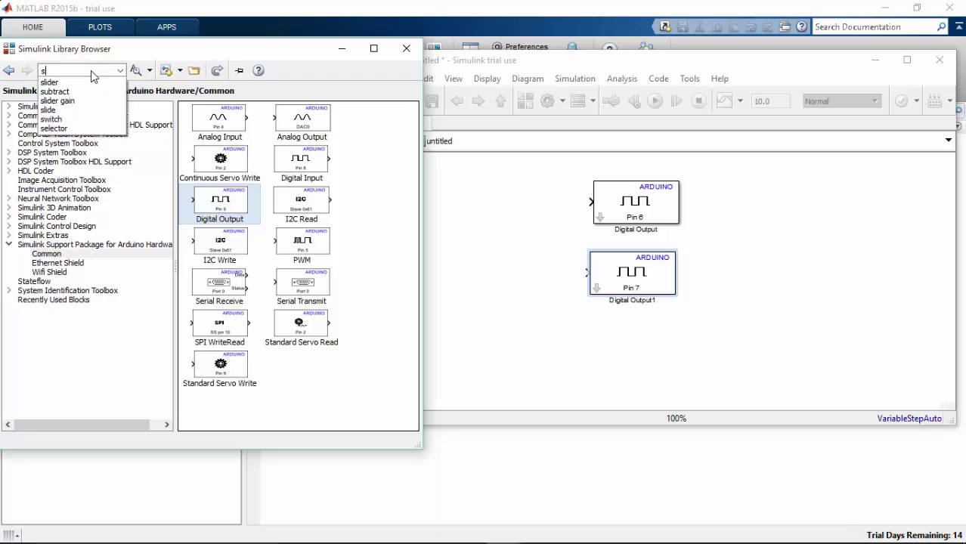
type("witch")
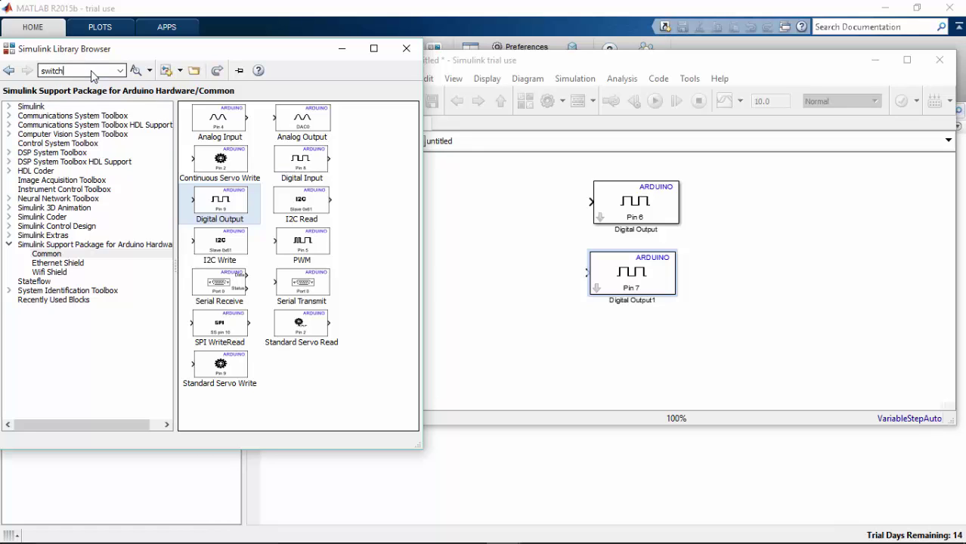
left_click(136, 69)
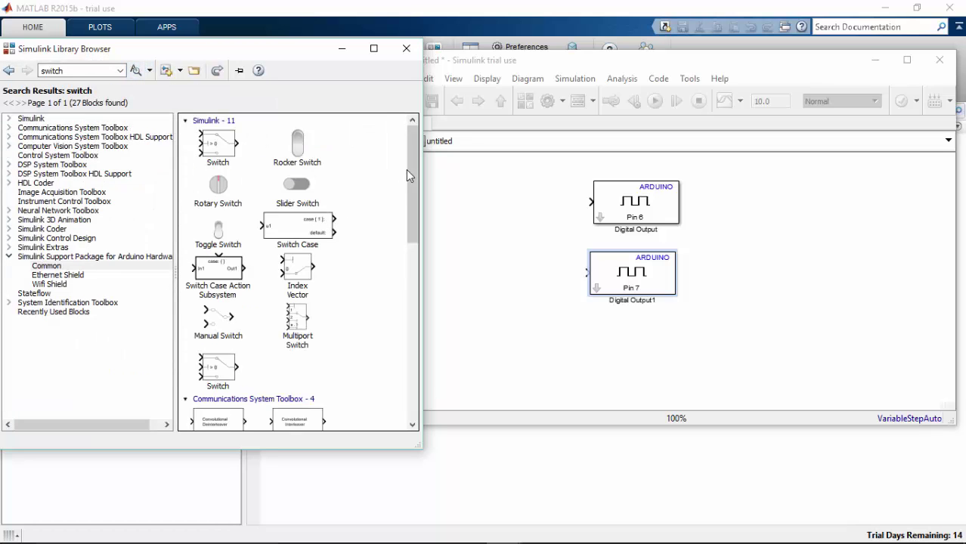
left_click_drag(408, 169, 404, 195)
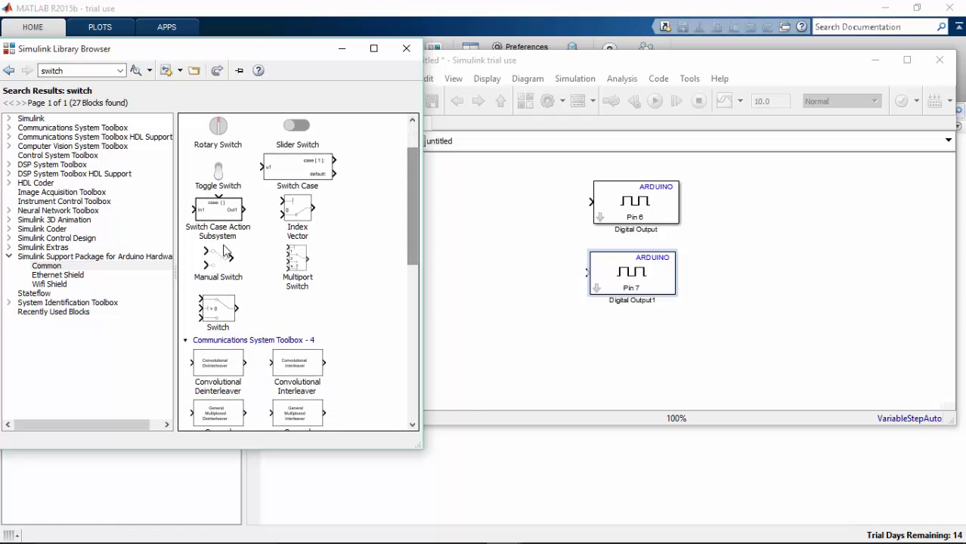
left_click_drag(224, 252, 518, 204)
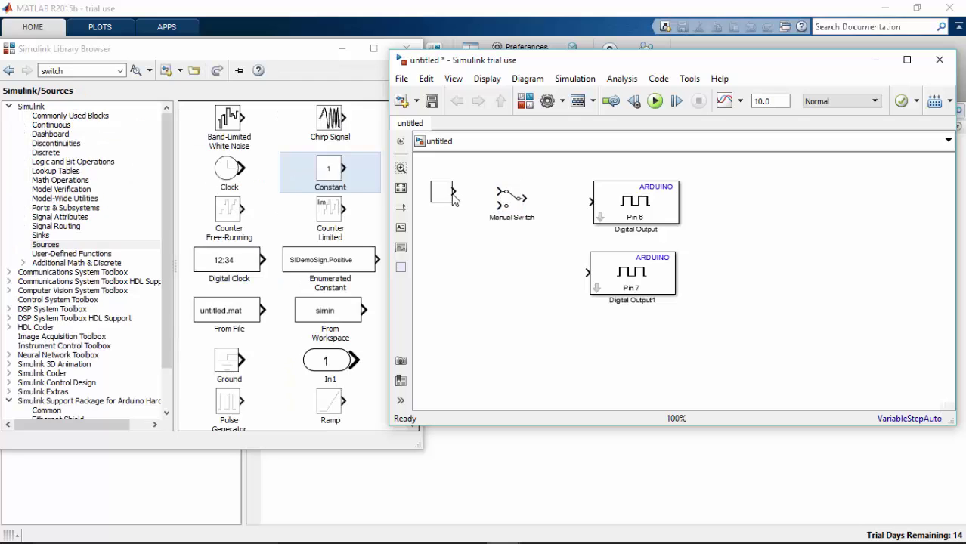
Set the constants to 5 and 0 and connect the Manual Switch output to Pin 6
double_click(492, 233)
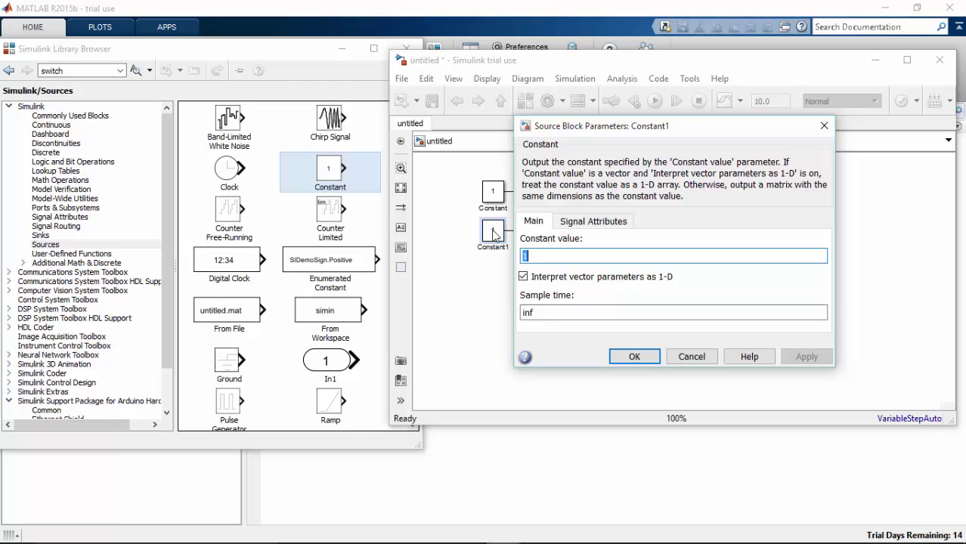
type("5")
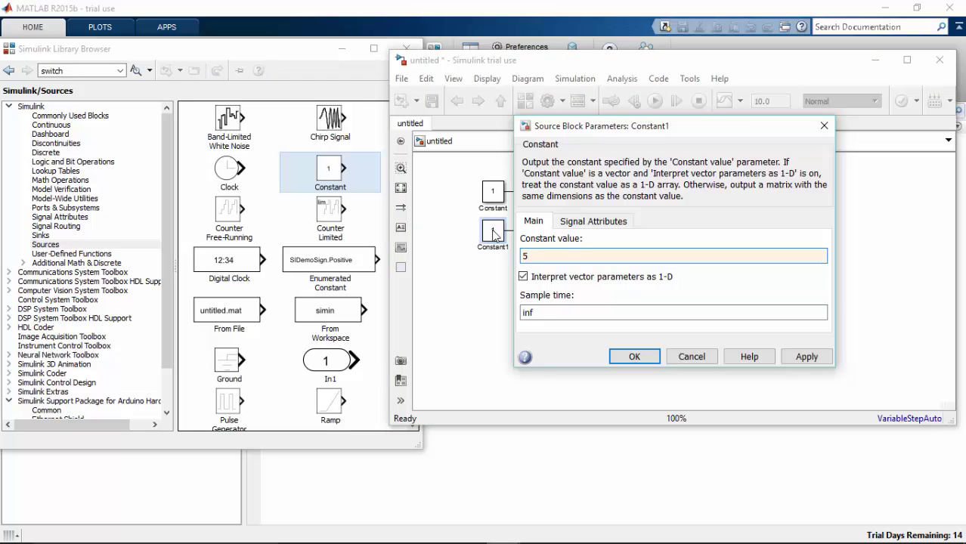
left_click(634, 357)
left_click(497, 190)
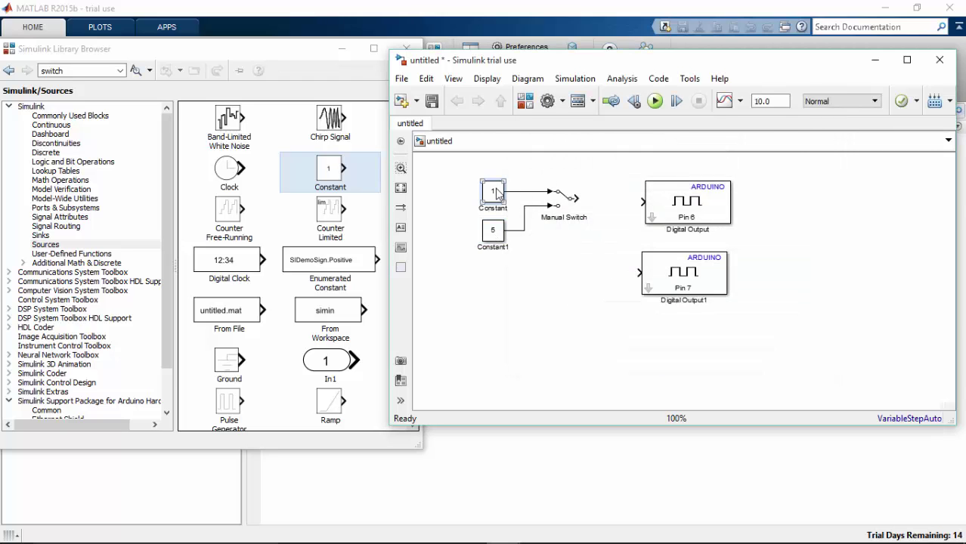
double_click(495, 192)
type("0")
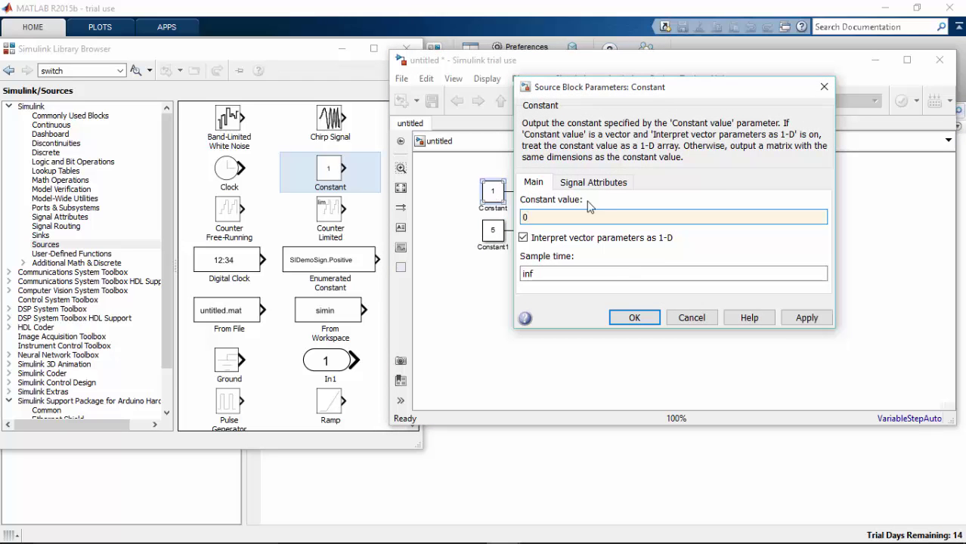
left_click(628, 321)
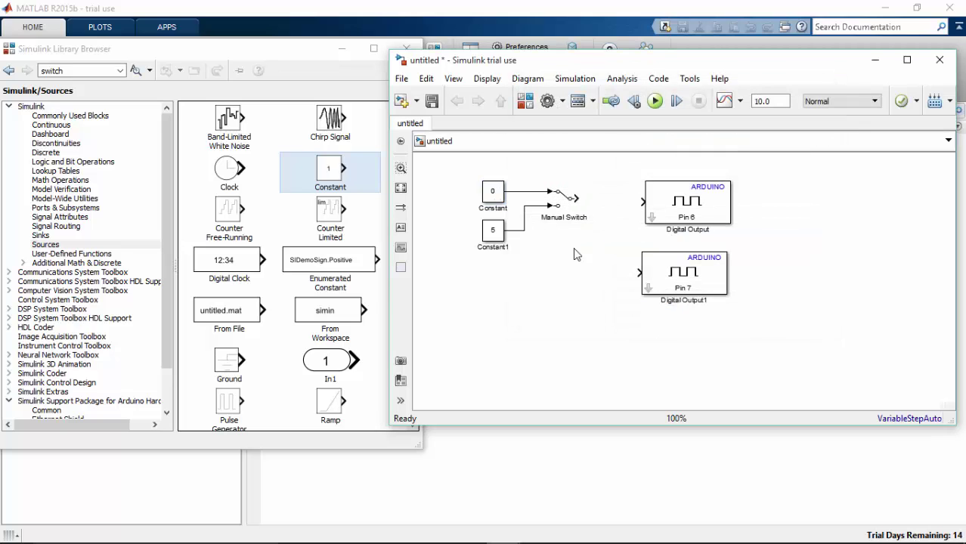
left_click_drag(576, 198, 642, 201)
Duplicate the constants and switch, positioning the copy so Manual Switch1 feeds Pin 7
left_click_drag(454, 162, 591, 270)
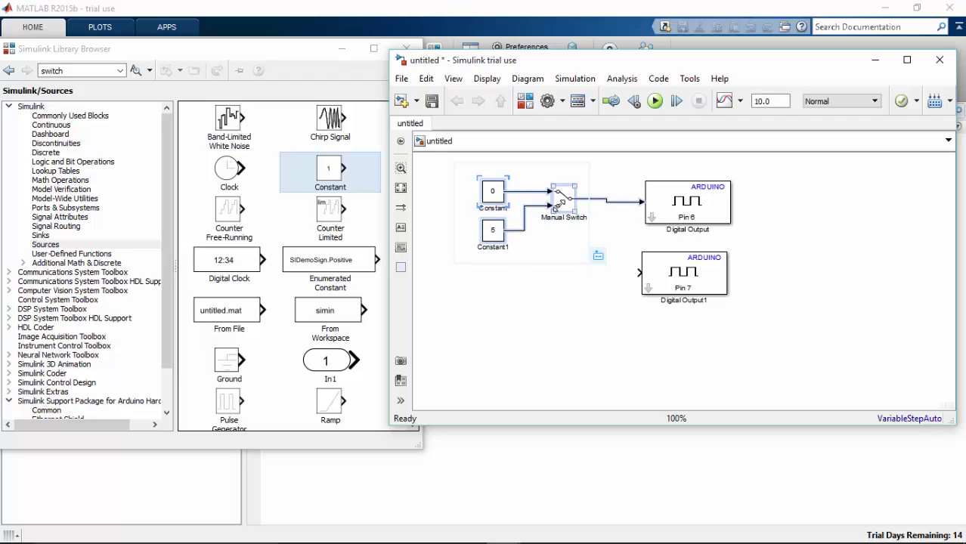
right_click(560, 207)
left_click(582, 232)
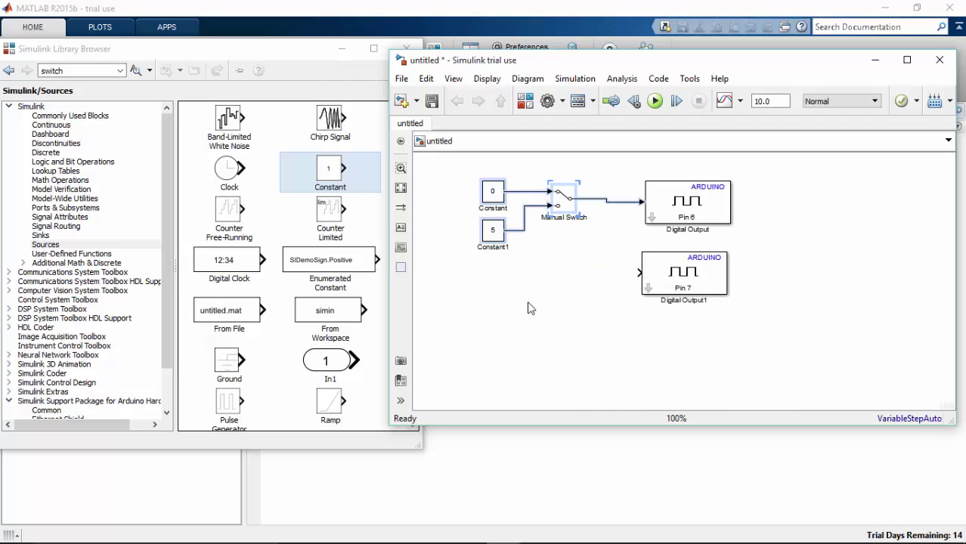
right_click(526, 309)
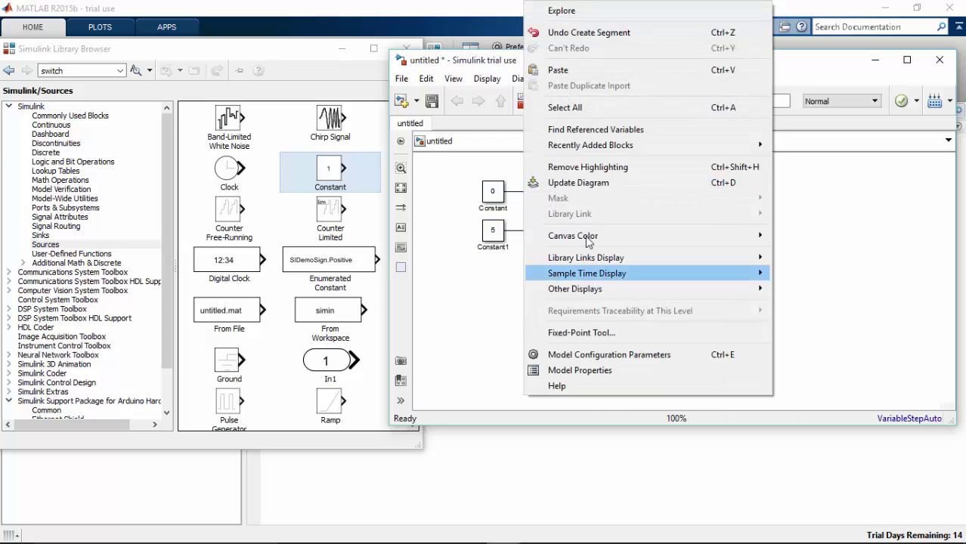
left_click(574, 68)
left_click_drag(553, 325, 483, 286)
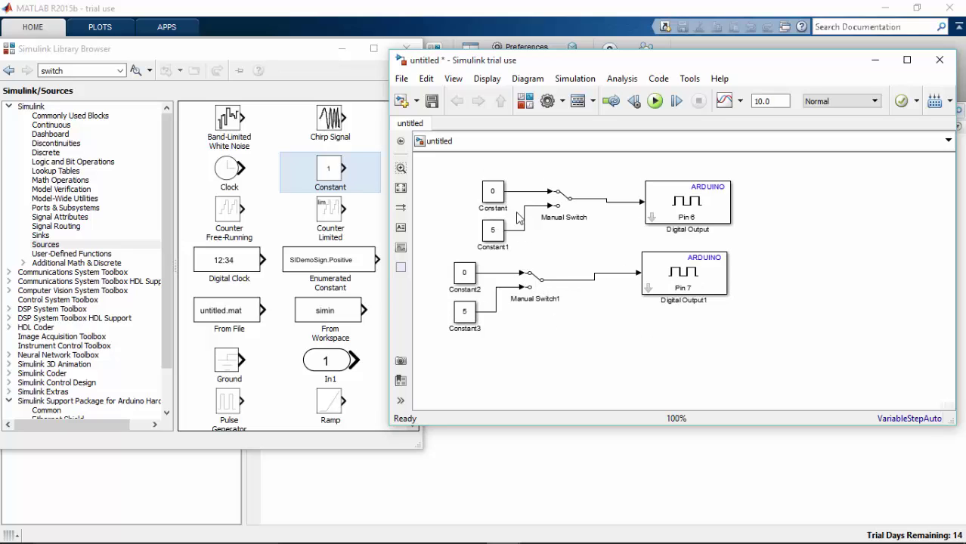
Add a two-input Scope from Sinks and branch the Pin 6 and Pin 7 switch signals into it
left_click(559, 167)
left_click(35, 236)
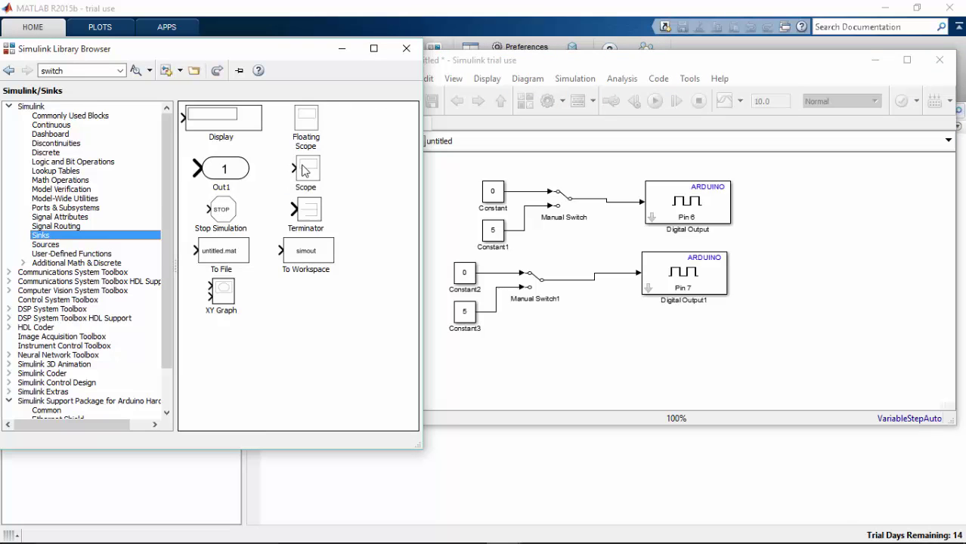
left_click_drag(304, 168, 503, 215)
left_click_drag(306, 170, 811, 247)
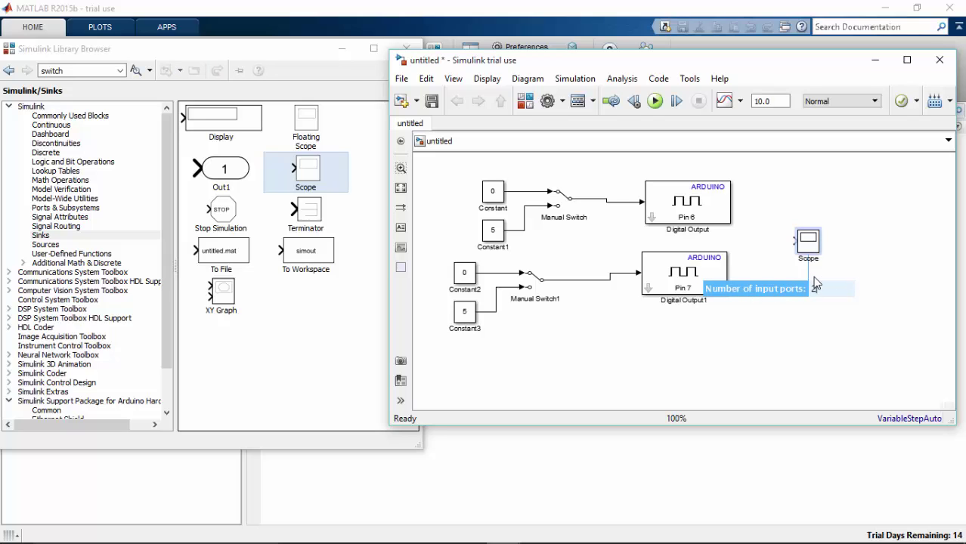
left_click(802, 352)
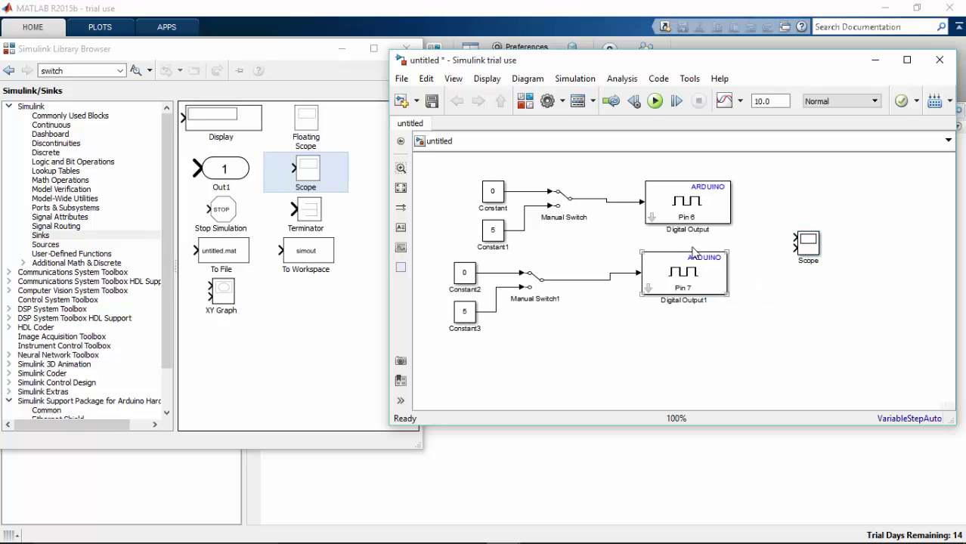
mouse_move(793, 238)
left_mouse_down()
mouse_move(630, 242)
mouse_move(611, 201)
left_mouse_up()
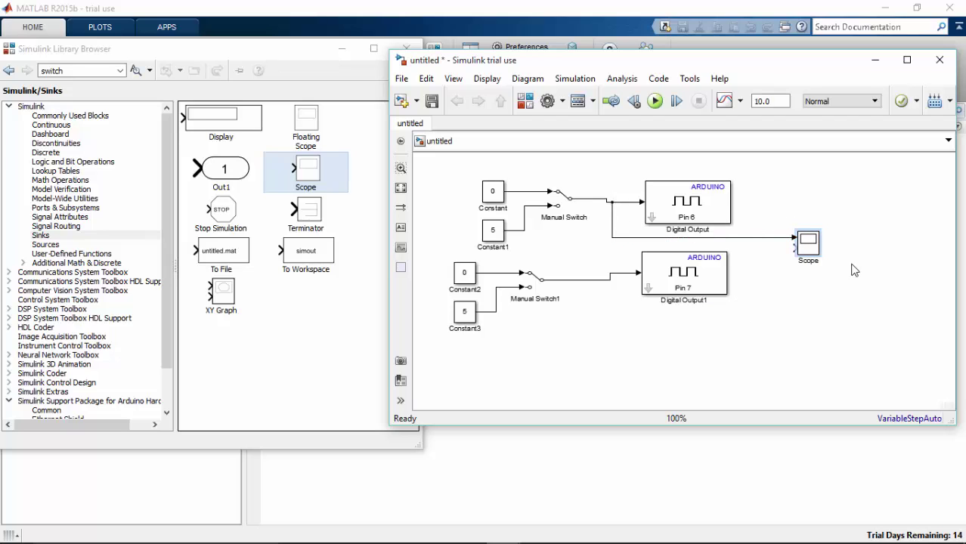
mouse_move(794, 248)
left_mouse_down()
mouse_move(684, 253)
mouse_move(613, 273)
left_mouse_up()
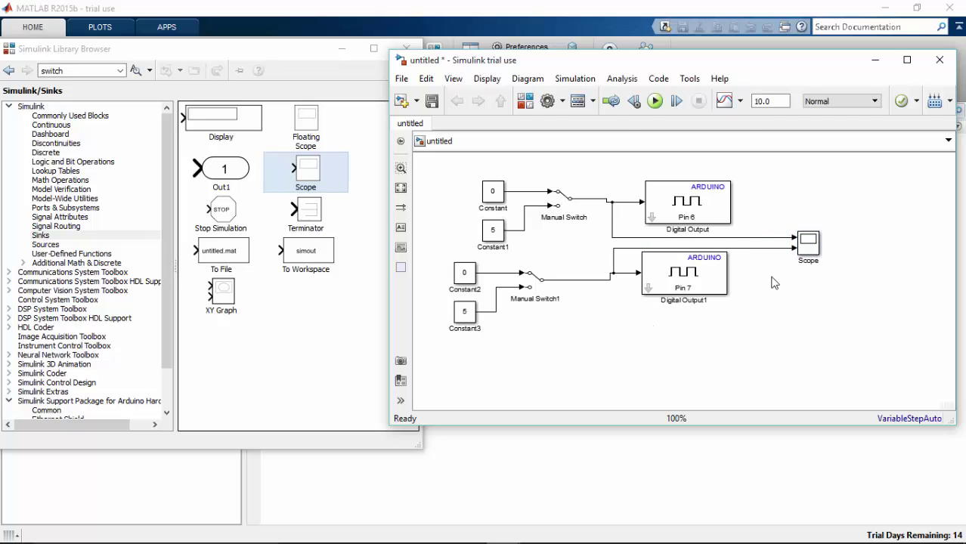
Bring up the live WebcamViewer of the Arduino board and motor, positioned beside the model
mouse_move(609, 538)
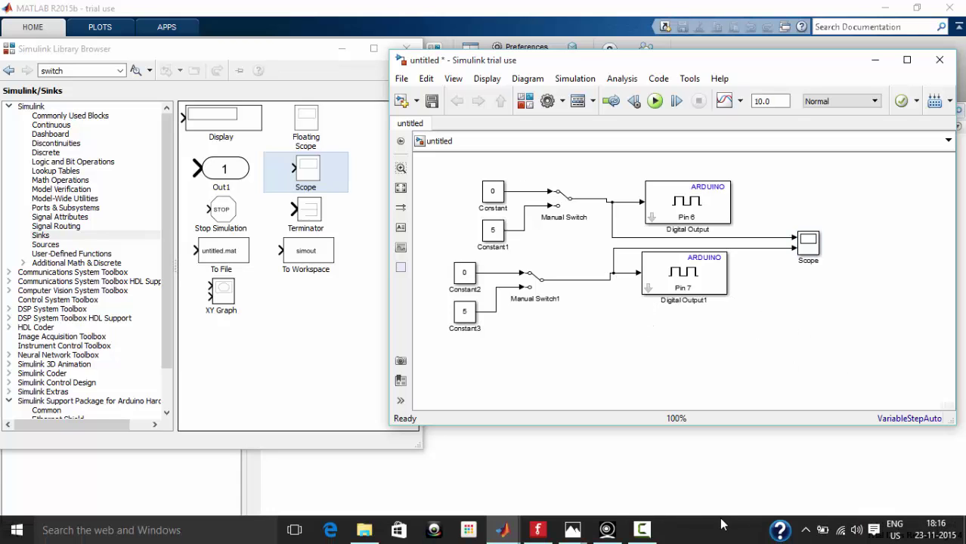
left_click(599, 476)
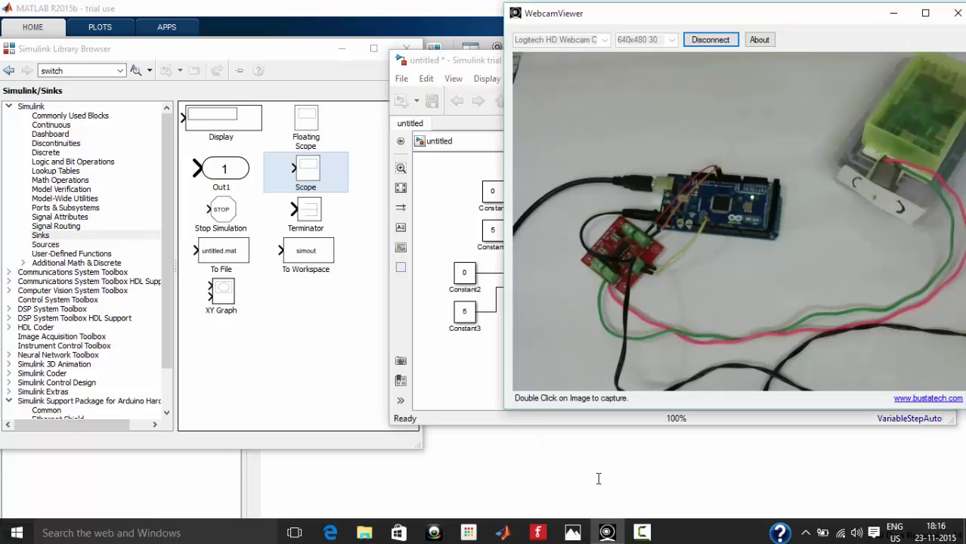
left_click_drag(723, 25, 208, 67)
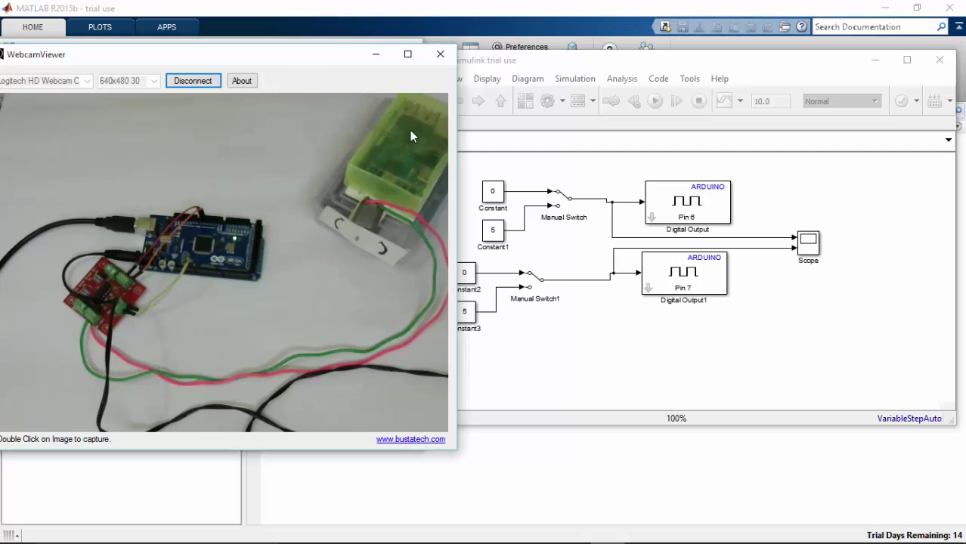
left_click_drag(344, 56, 456, 40)
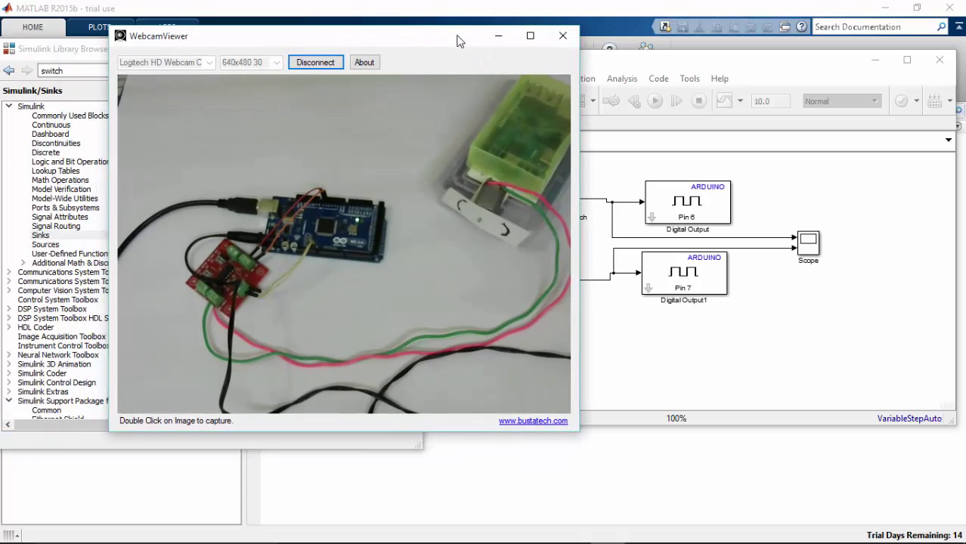
Configure the model's target hardware board as Arduino Mega 2560
left_click(627, 79)
left_click(687, 80)
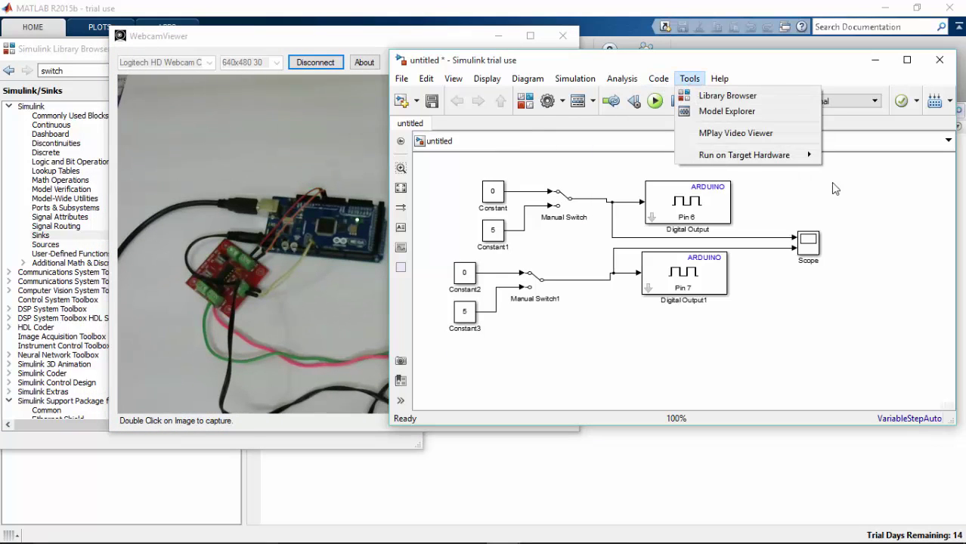
mouse_move(756, 155)
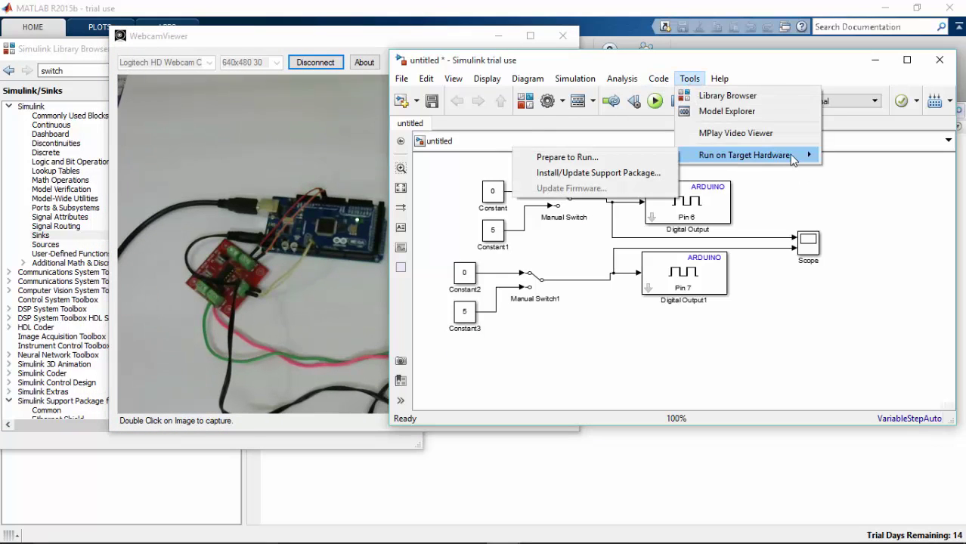
left_click(601, 159)
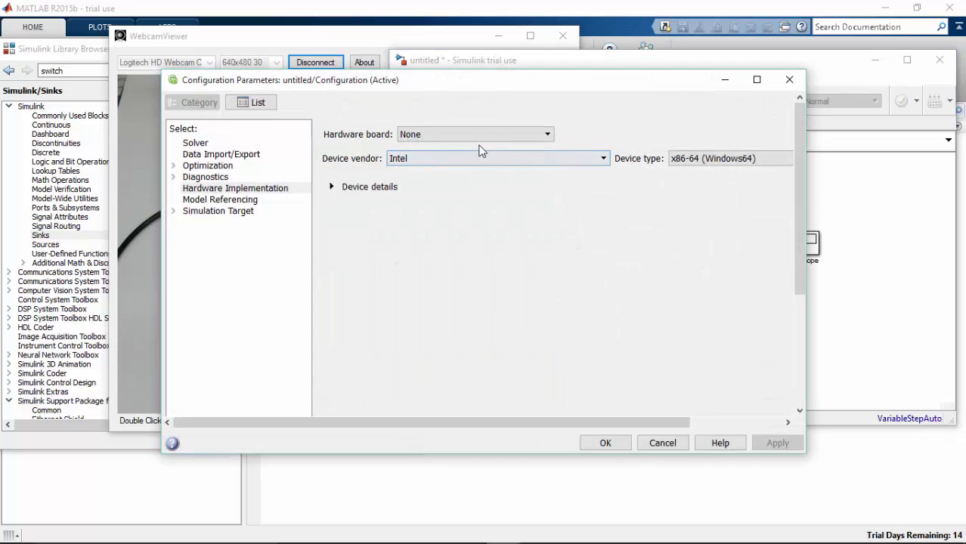
left_click(481, 135)
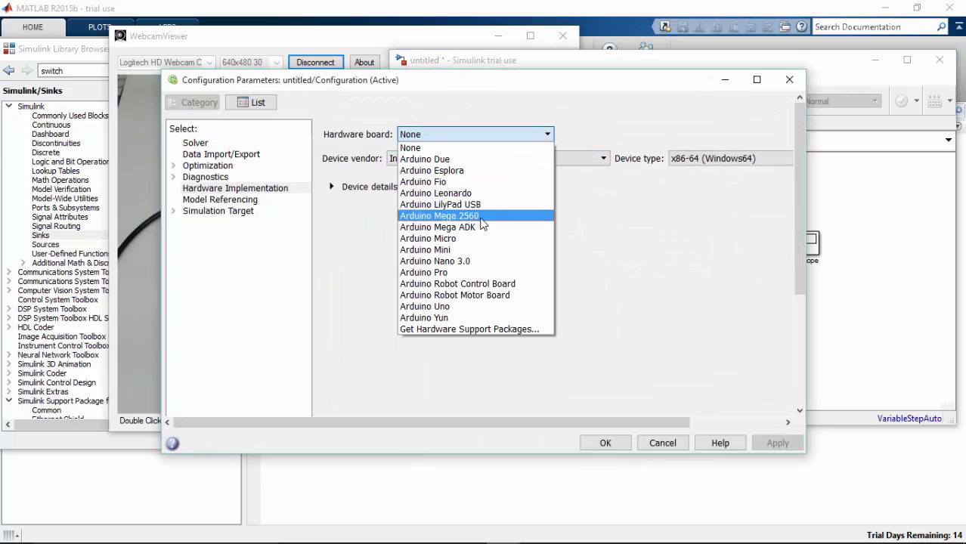
left_click(479, 217)
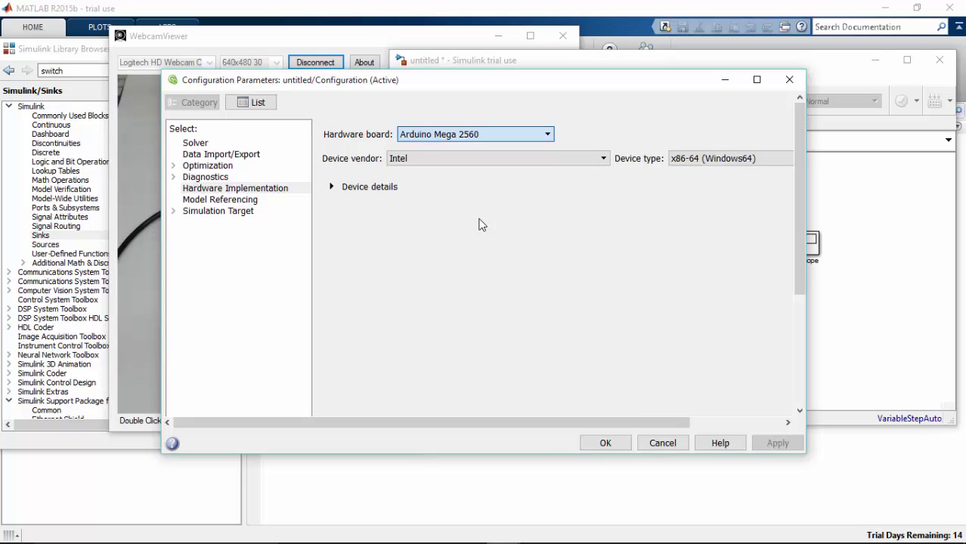
left_click(605, 444)
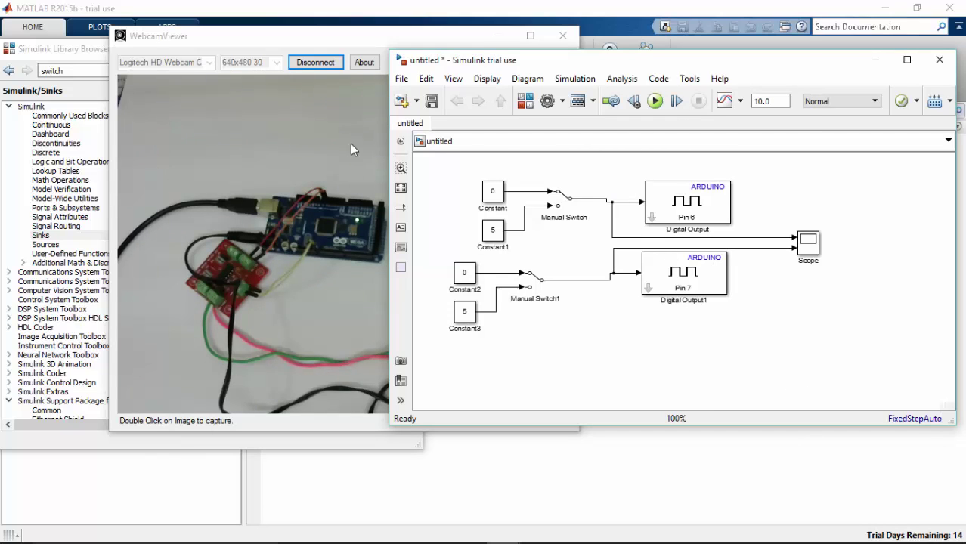
Set the simulation mode to External and the stop time to inf
left_click(856, 104)
left_click(852, 136)
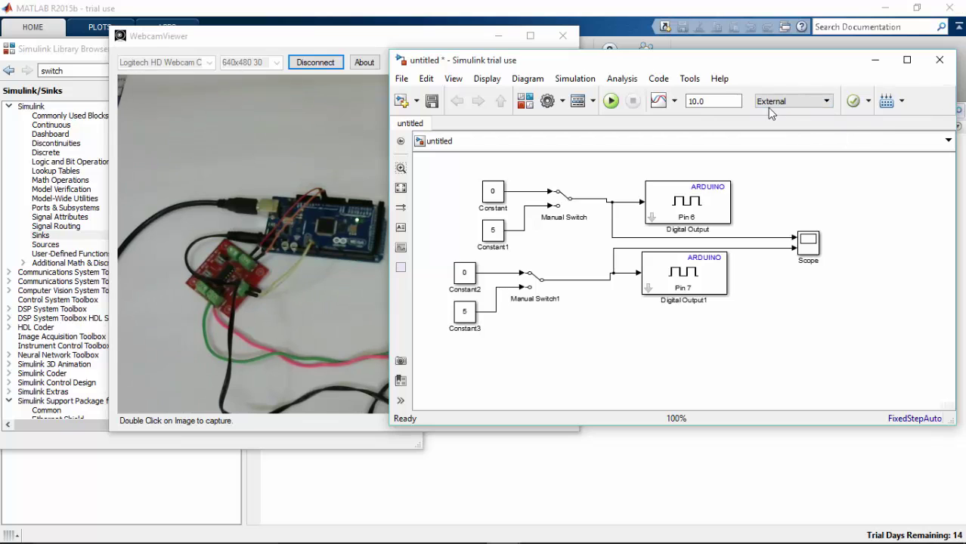
left_click(727, 105)
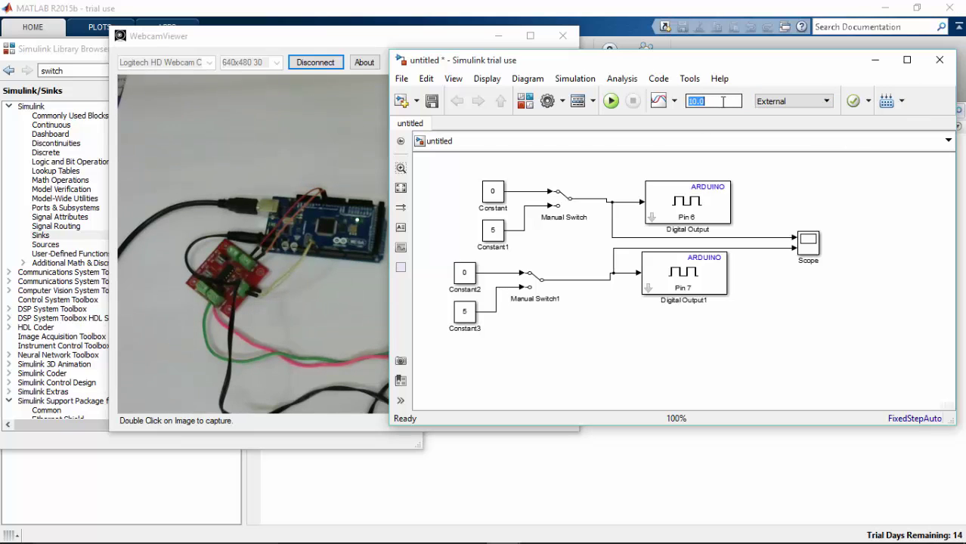
type("inf")
Minimize the Library Browser and move the webcam view to the left side
left_click(62, 61)
left_click(341, 49)
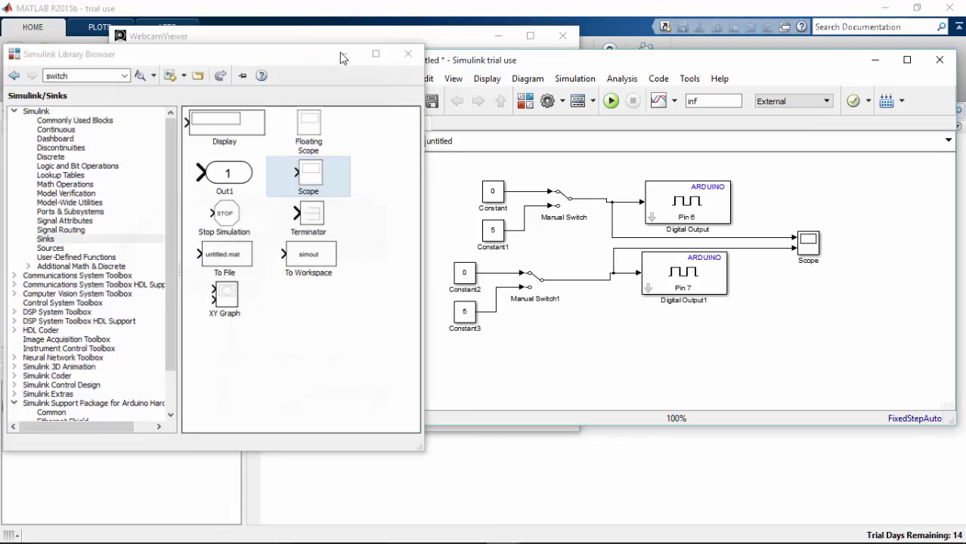
left_click_drag(297, 40, 175, 47)
Shift the model window up and right, then start the External-mode run on the Mega 2560
left_click(692, 54)
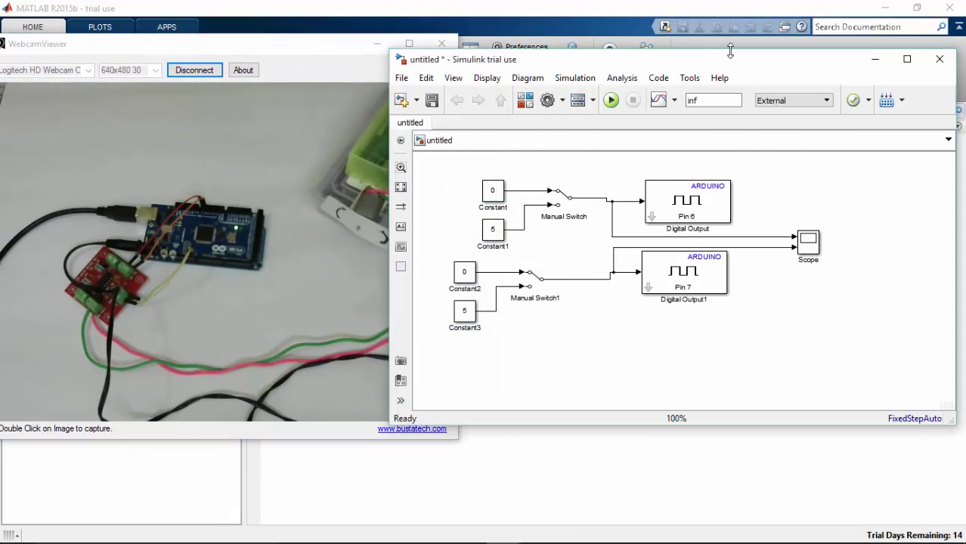
left_click_drag(707, 58, 739, 41)
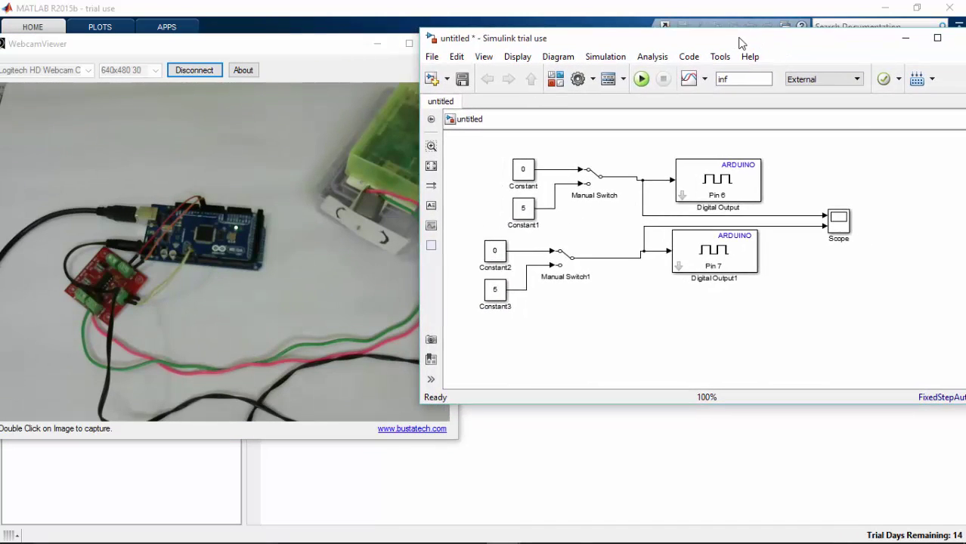
left_click(640, 80)
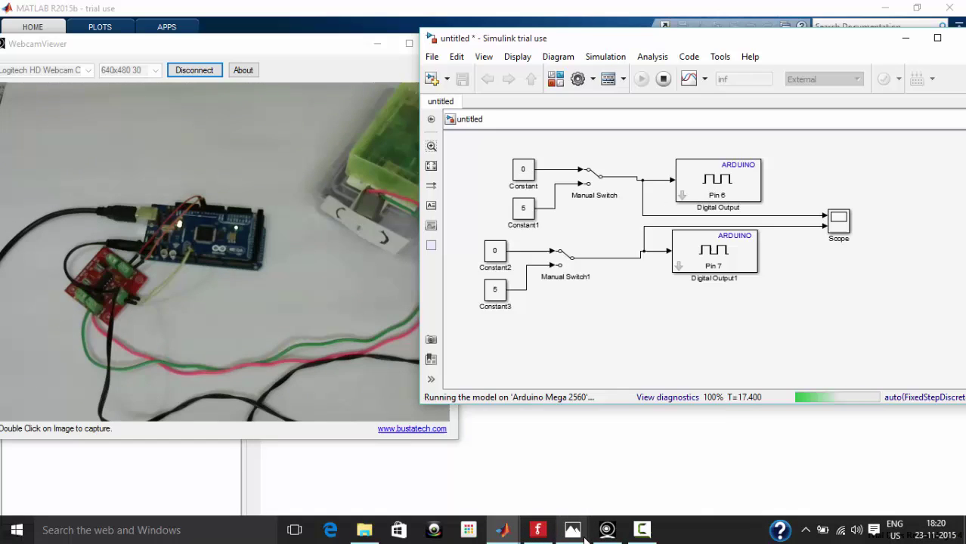
mouse_move(572, 529)
left_click(648, 480)
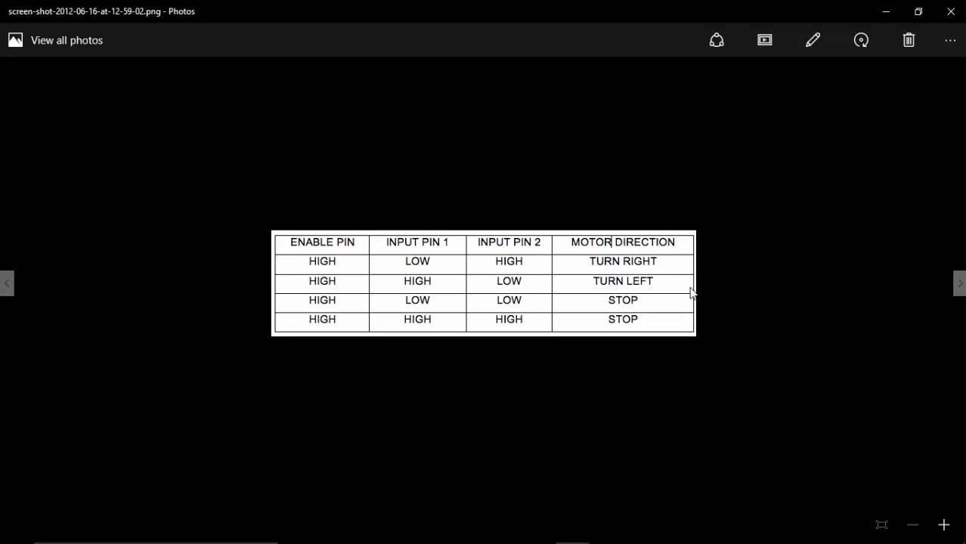
left_click(885, 16)
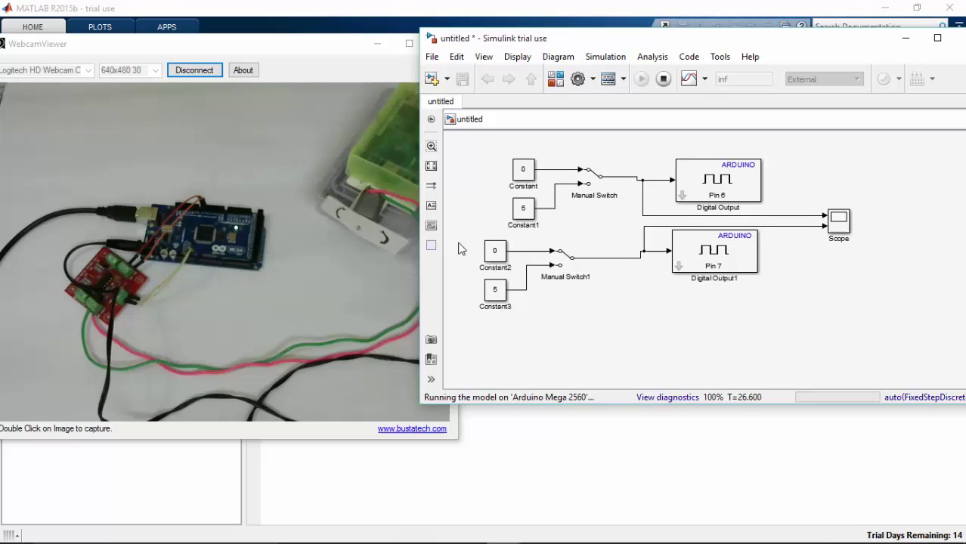
Toggle the Pin 6 Manual Switch to the 5 input, then flip Manual Switch1 feeding Pin 7
double_click(593, 187)
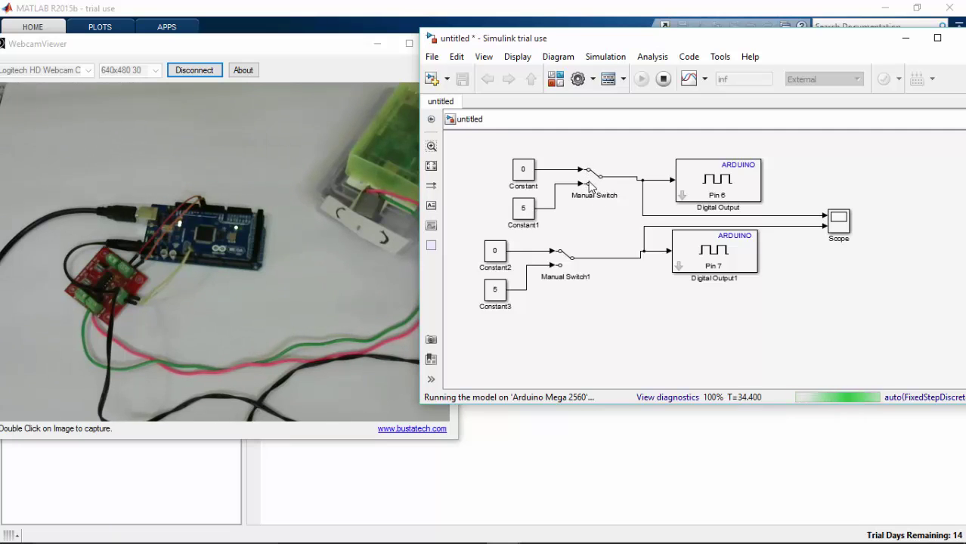
double_click(590, 183)
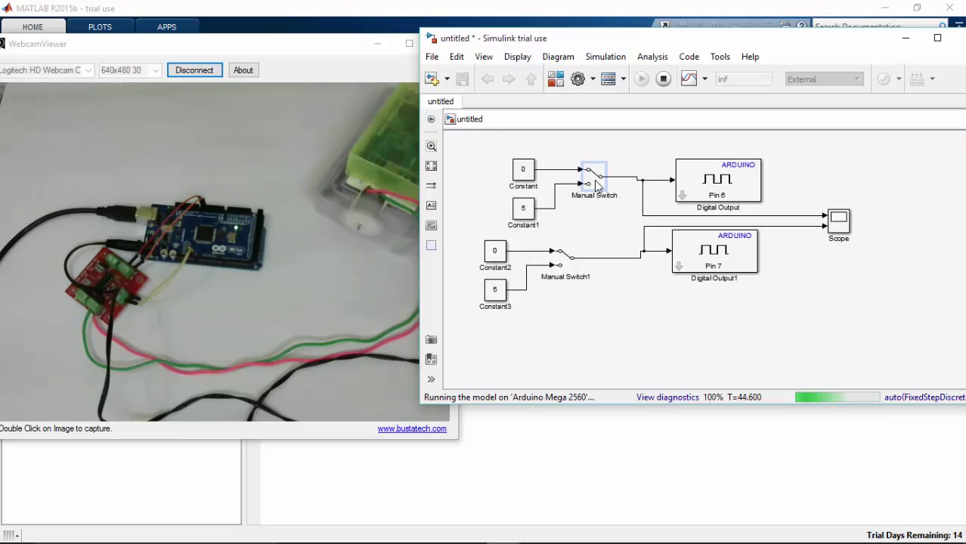
double_click(562, 260)
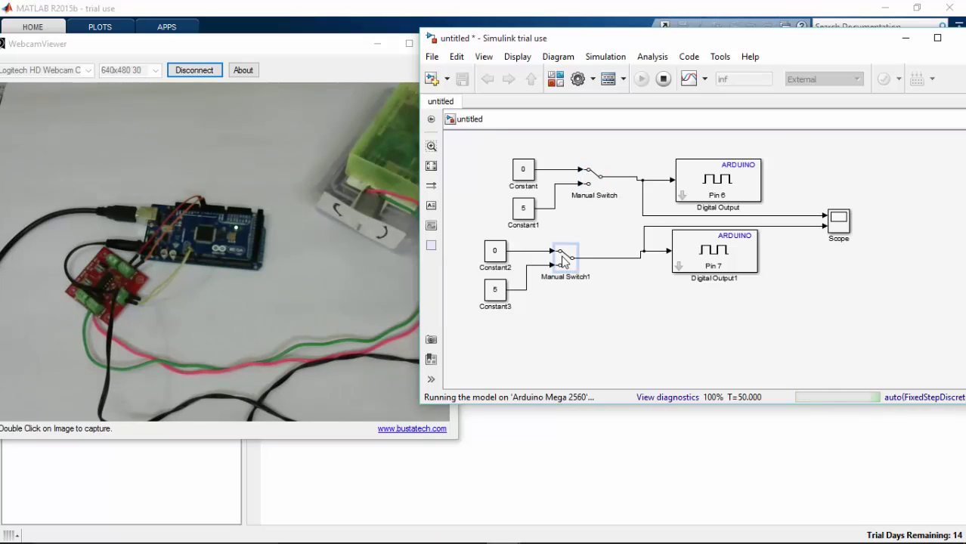
Flip the Pin 6 switch to its lower input and back, then toggle the Pin 7 switch
double_click(589, 186)
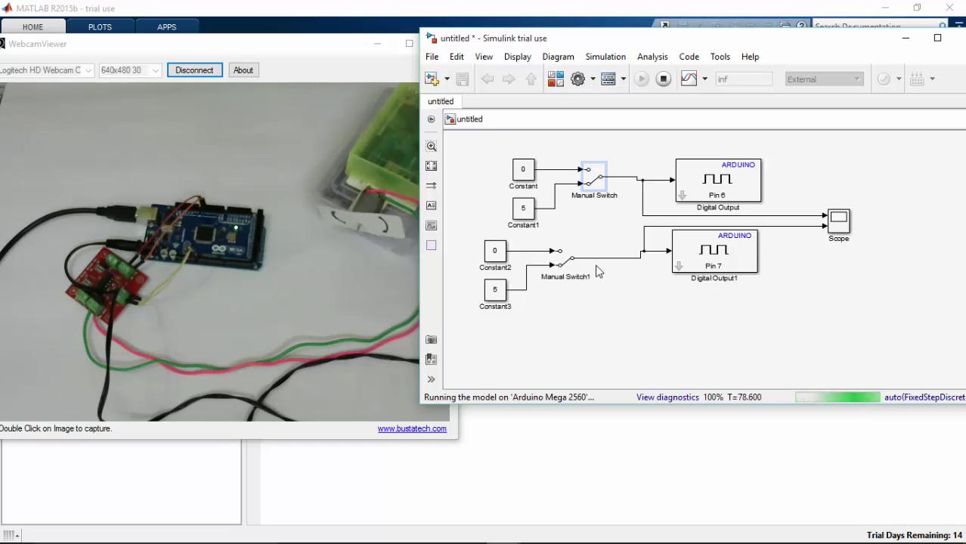
double_click(594, 181)
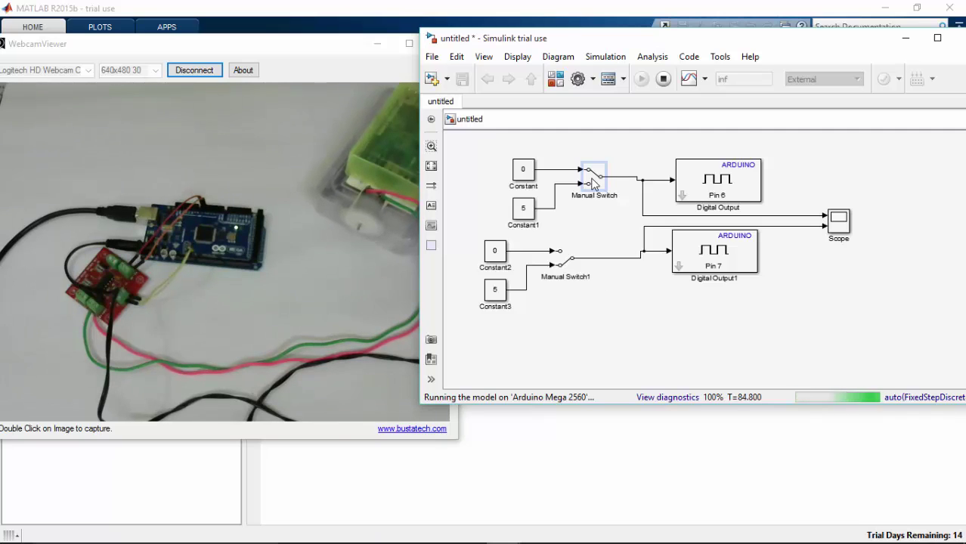
double_click(563, 260)
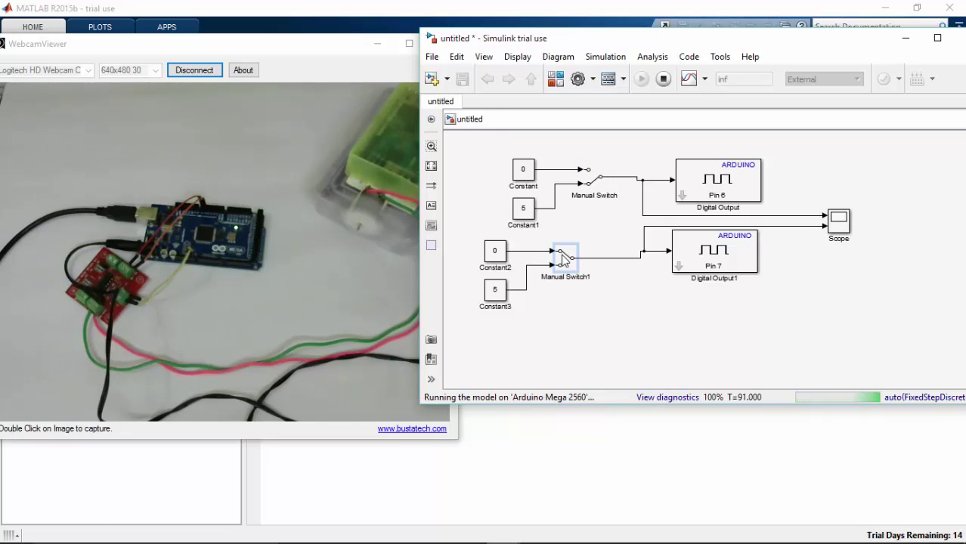
Open the Scope plot window and move it to the left side of the screen
left_click(838, 227)
double_click(838, 227)
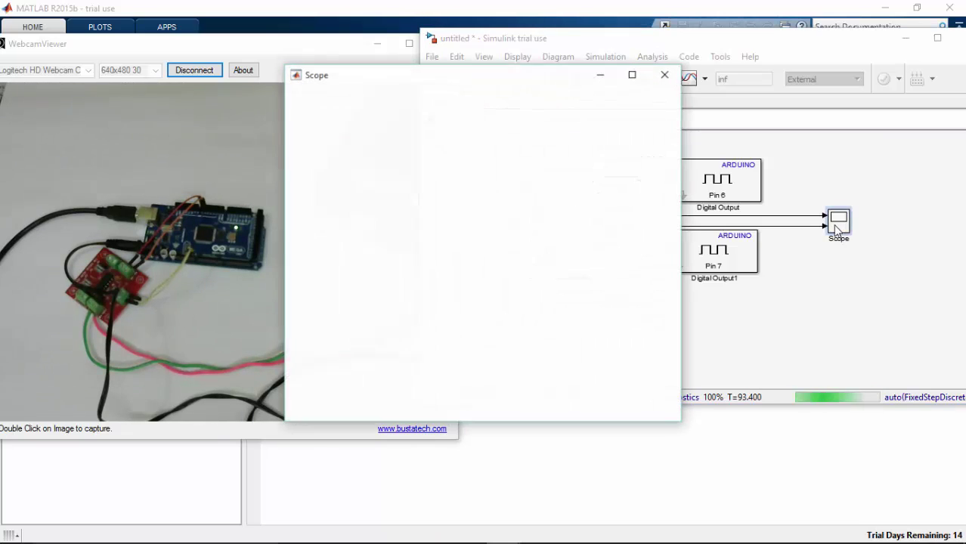
left_click_drag(502, 87, 228, 68)
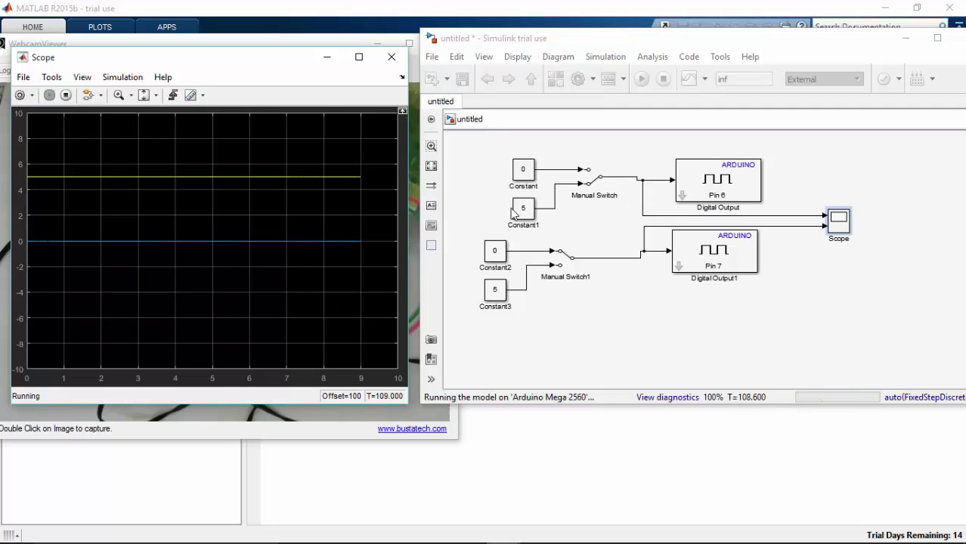
Flip the Pin 6 Manual Switch to 0, dropping its Scope trace from 5 to 0
double_click(526, 171)
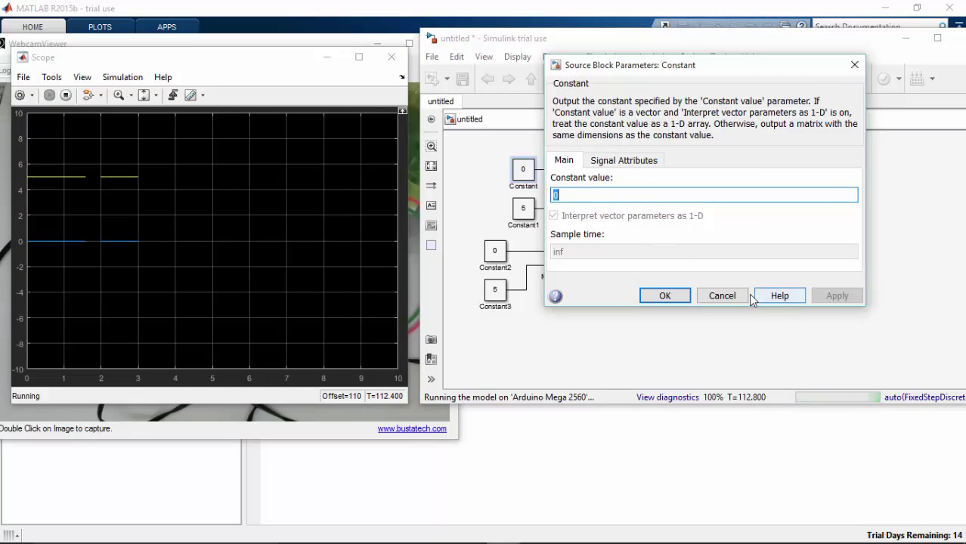
left_click(721, 296)
double_click(584, 181)
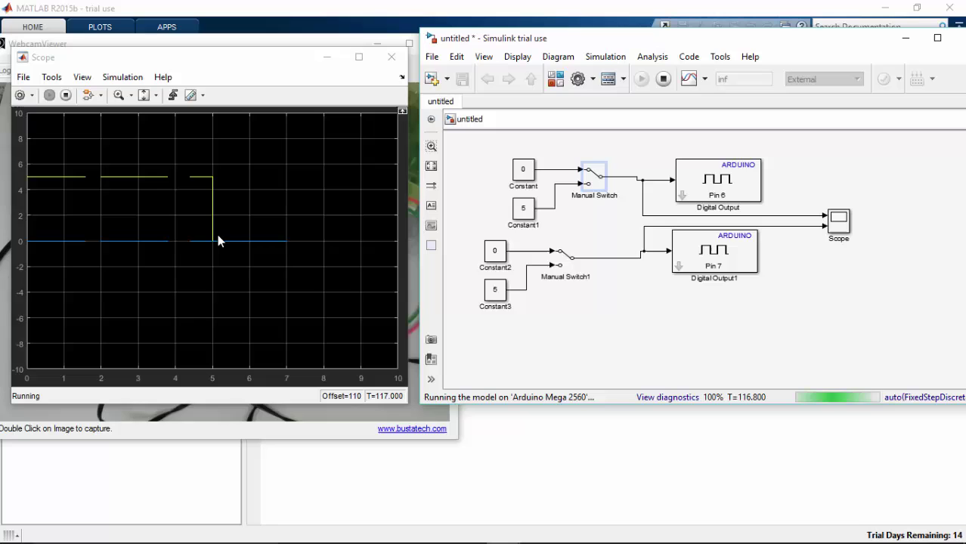
Move the Scope window right to reveal the webcam feed, then toggle Manual Switch1 so Pin 7 reads 5
left_click(249, 71)
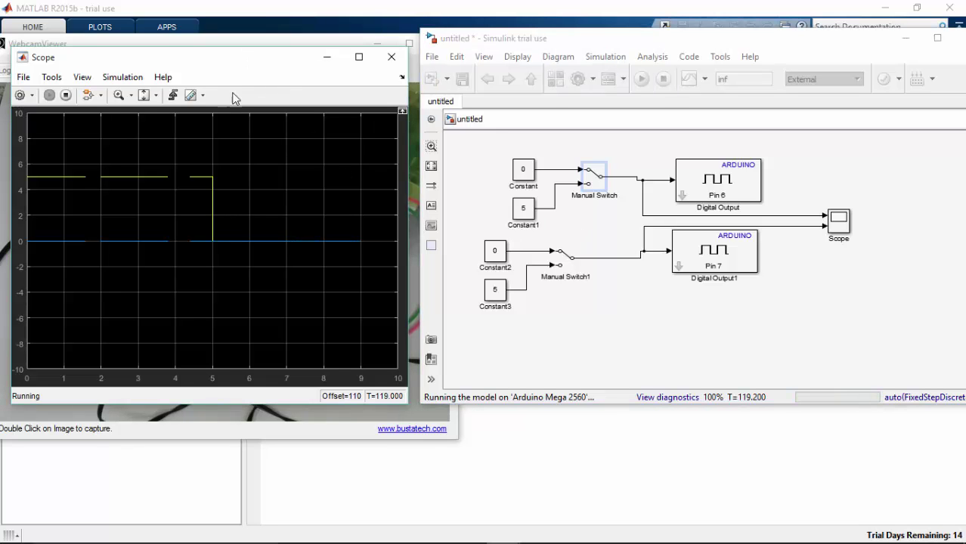
left_click_drag(225, 68, 650, 343)
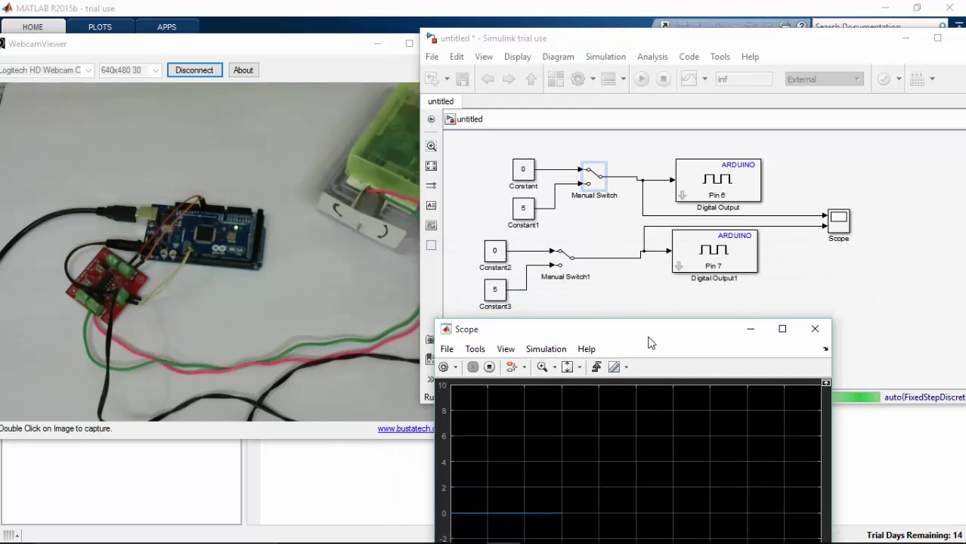
double_click(561, 257)
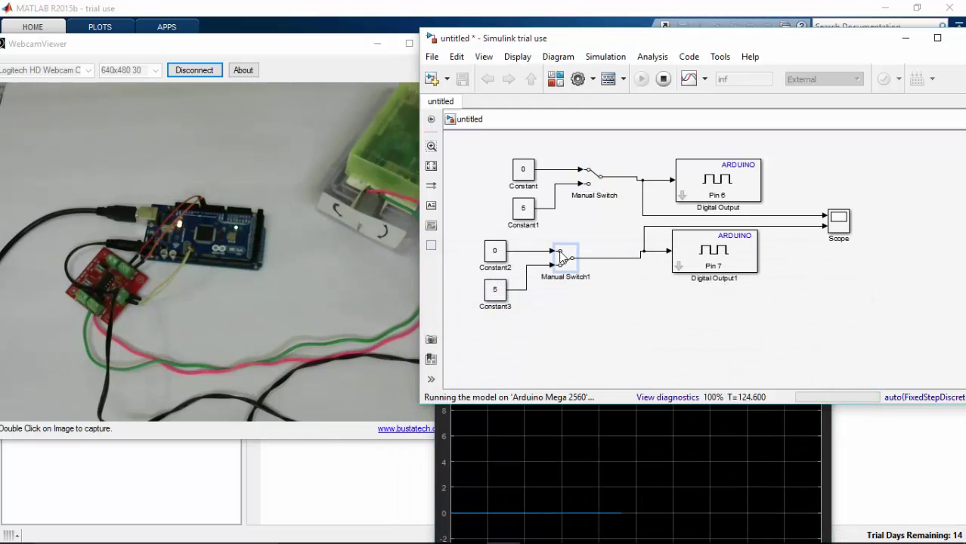